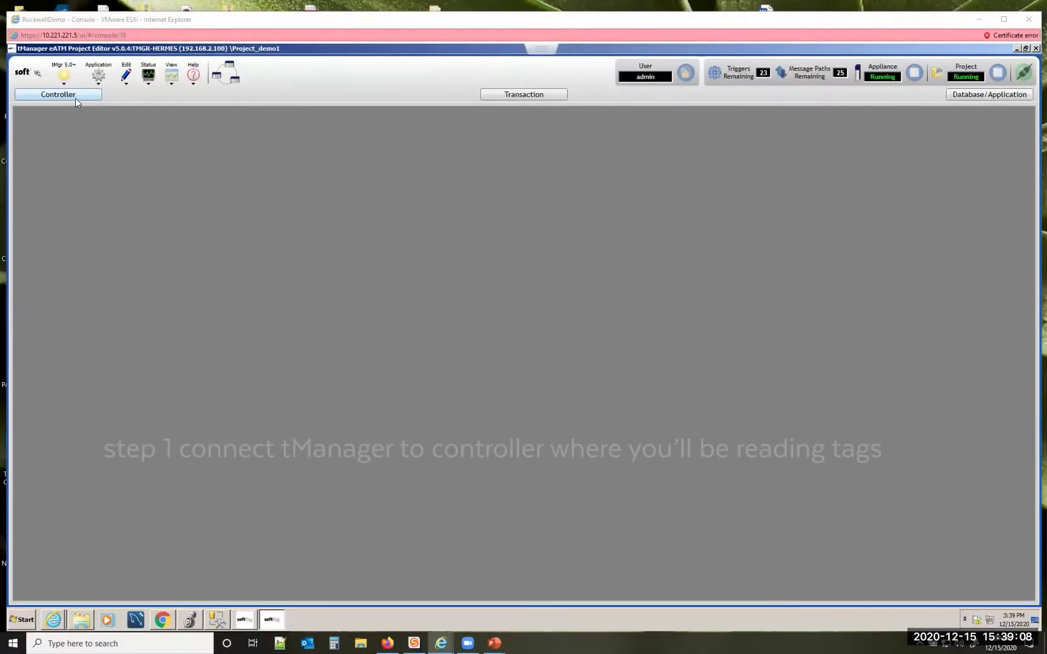
Show the ControlLogix rack modules and Ethernet ports in the Automation adapter tree
click(69, 95)
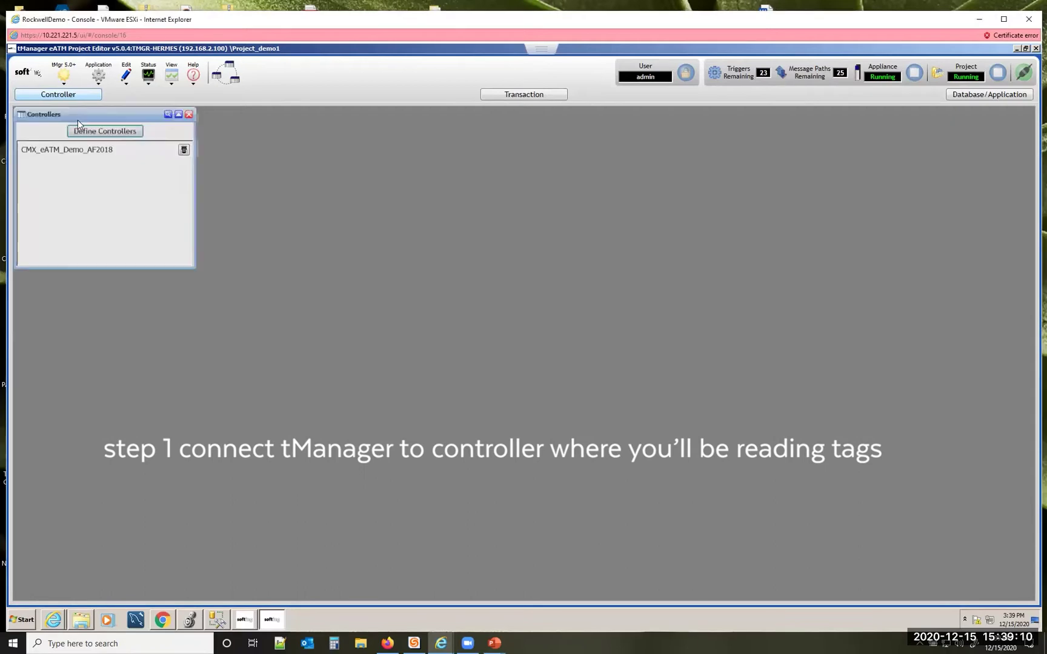
click(90, 150)
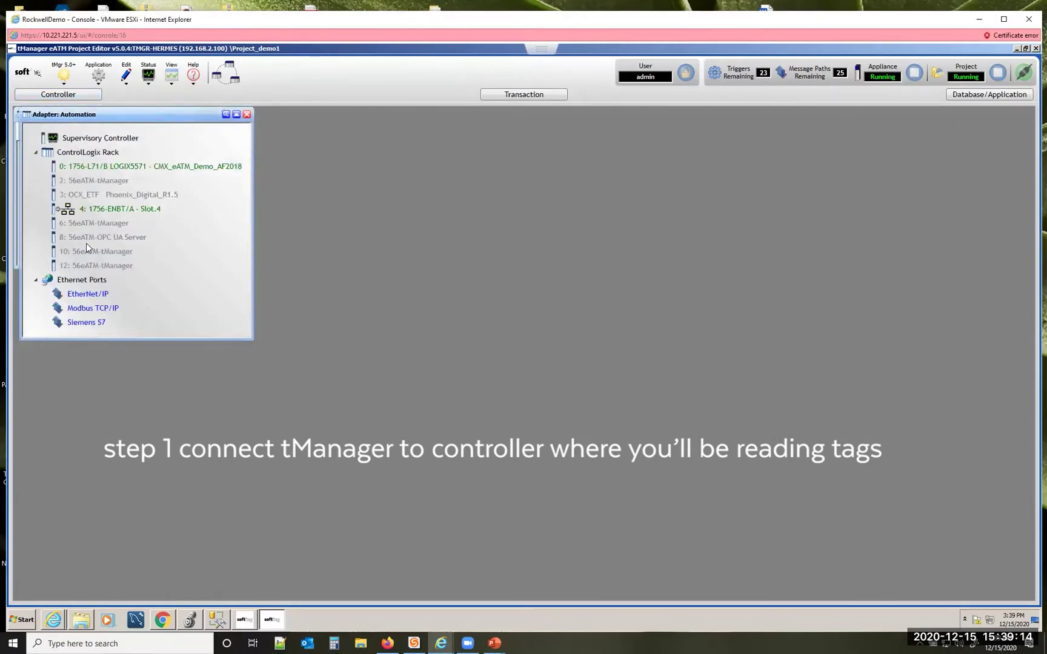
Inspect MSSQL_1's connection settings (host 192.168.1.5, port 1433, database tManager), then close them
click(995, 95)
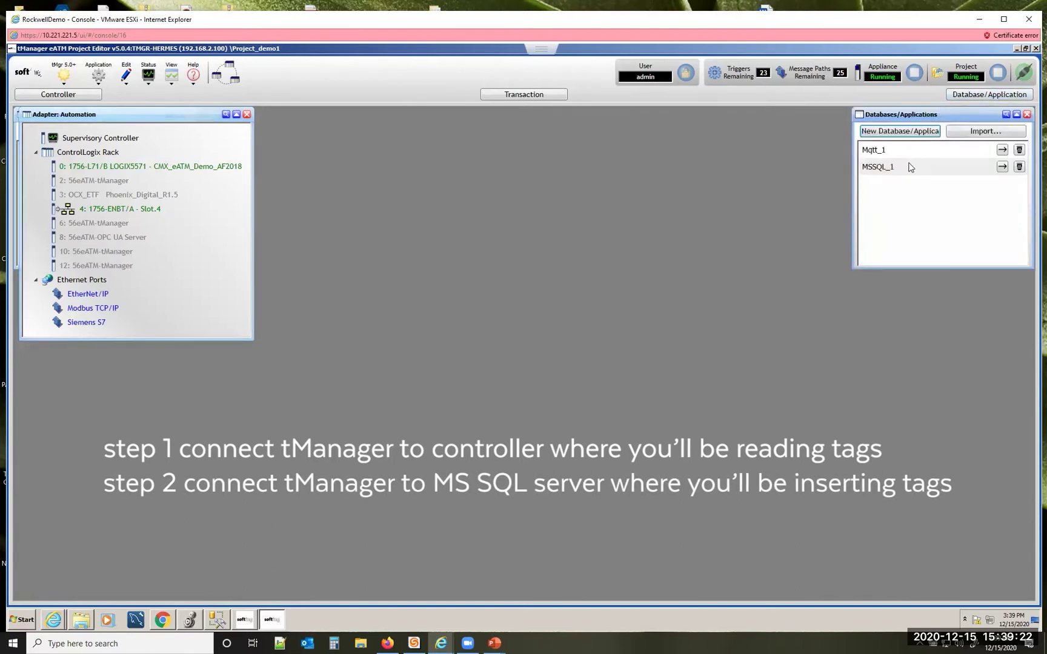
double_click(901, 168)
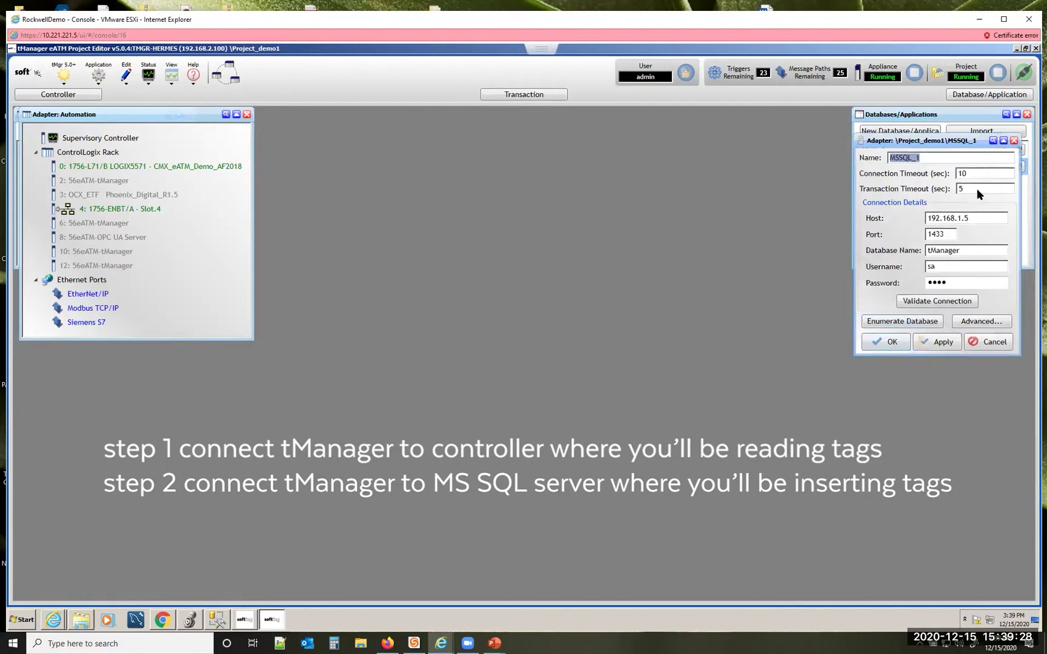
click(1014, 141)
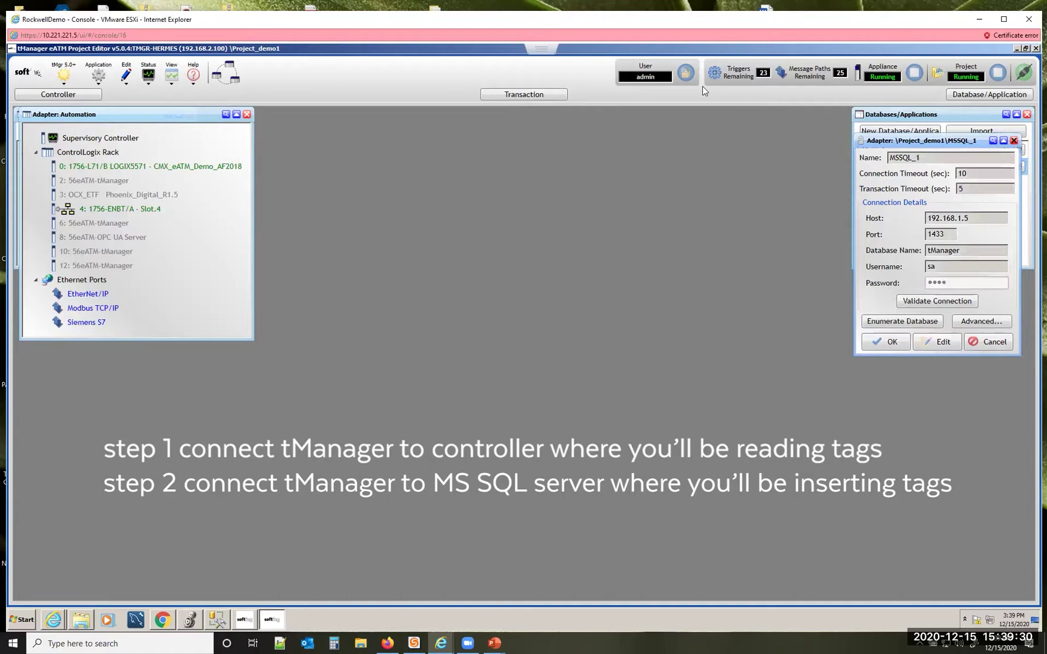
Create a new DB Insert transaction that writes to the MSSQL_1 database
click(518, 96)
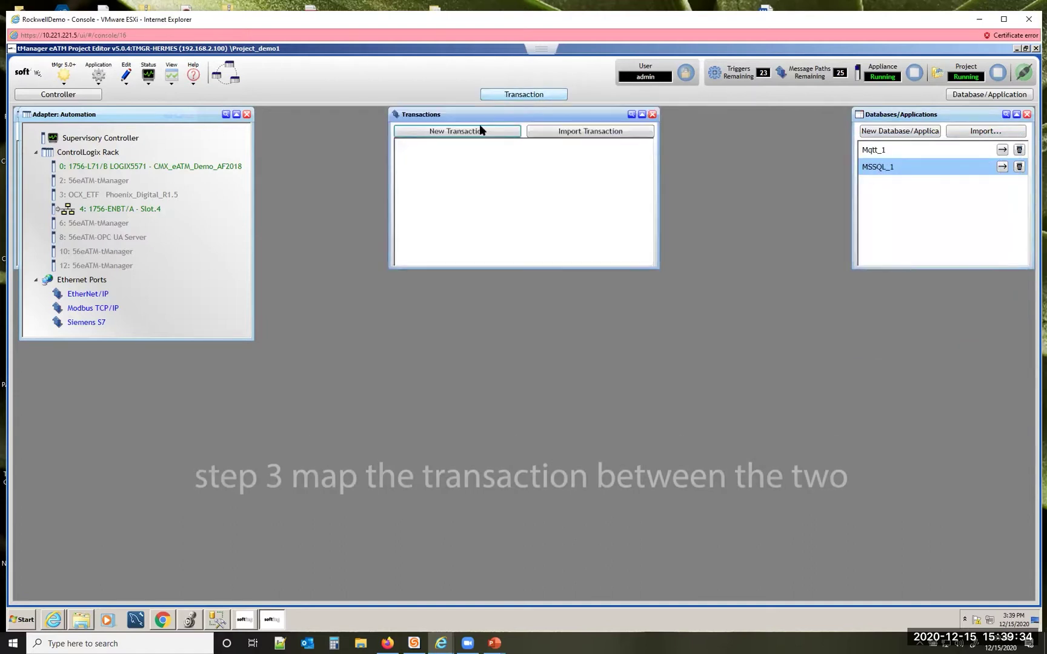
click(470, 134)
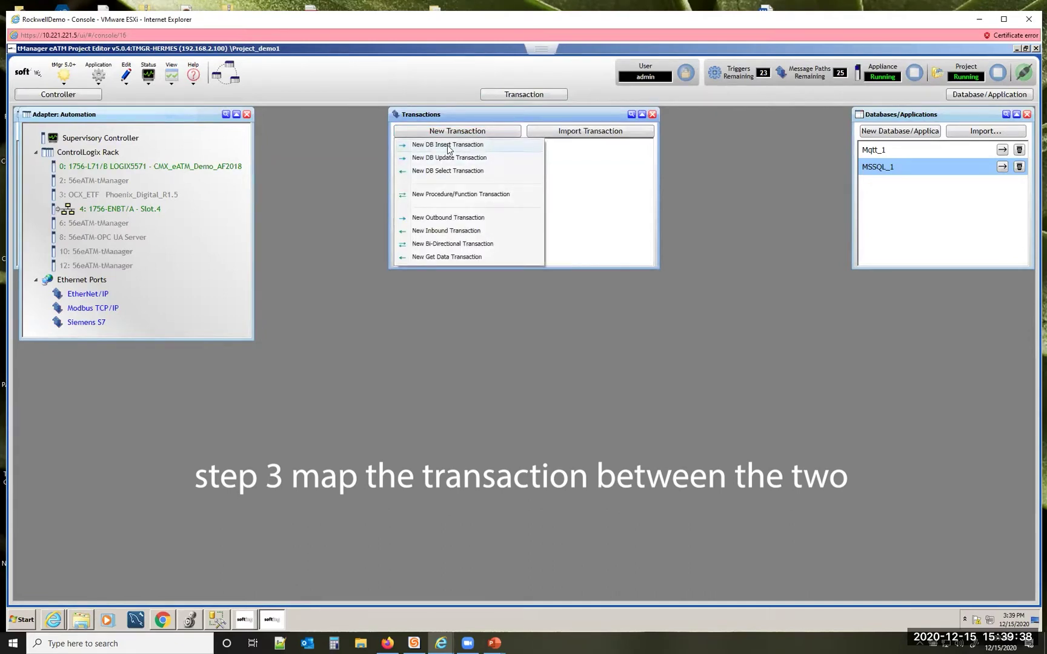
click(448, 145)
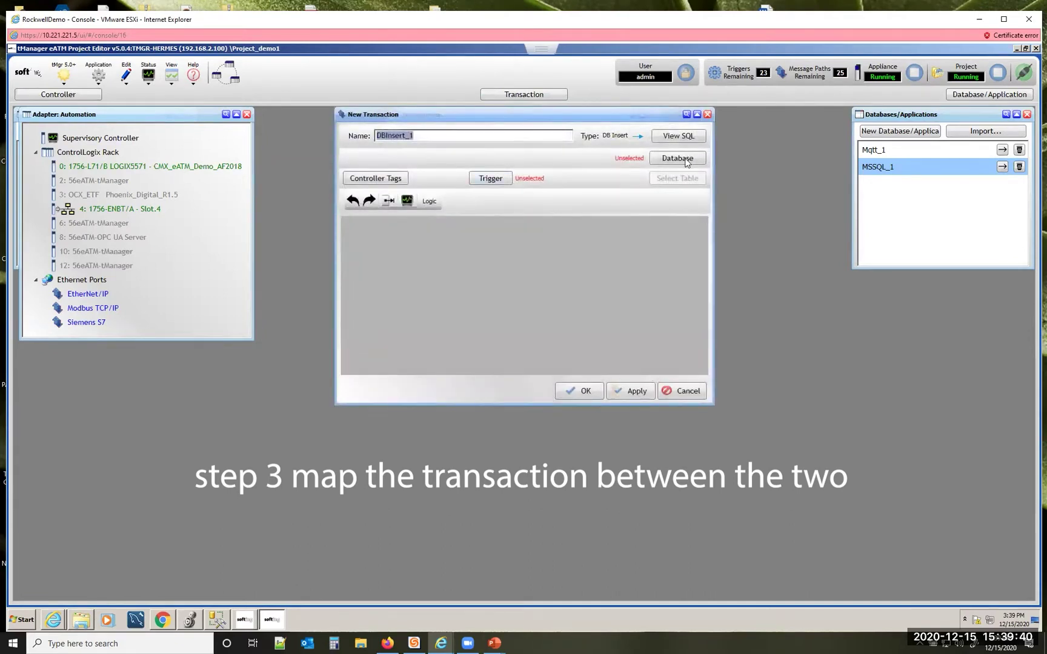
click(694, 159)
click(662, 192)
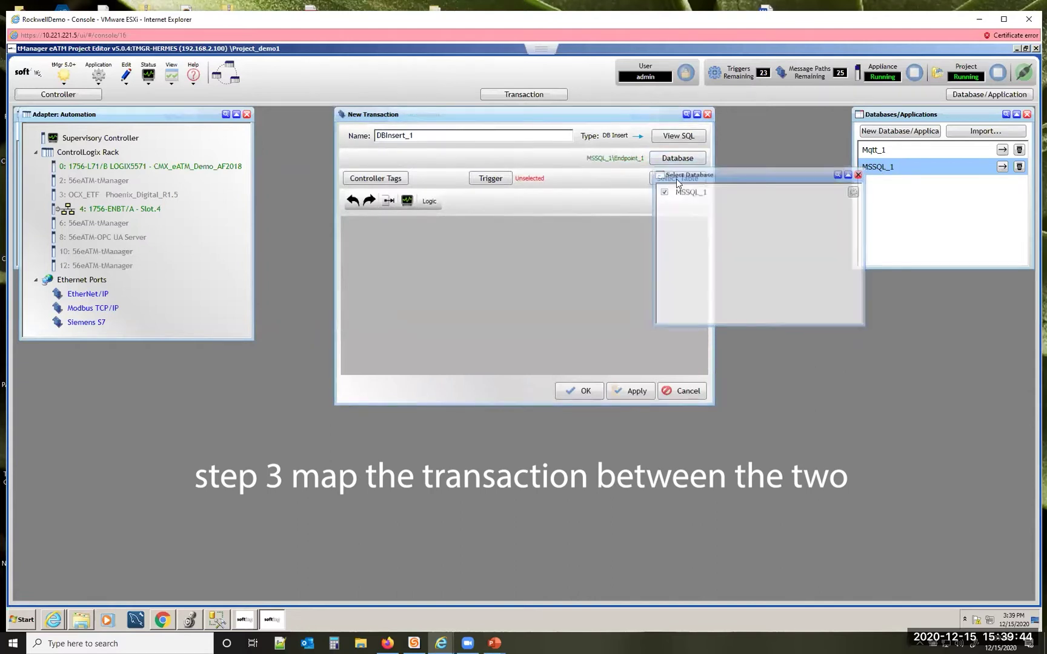
Target the [eatm].Work_in_process table and copy its complete column schema
click(676, 179)
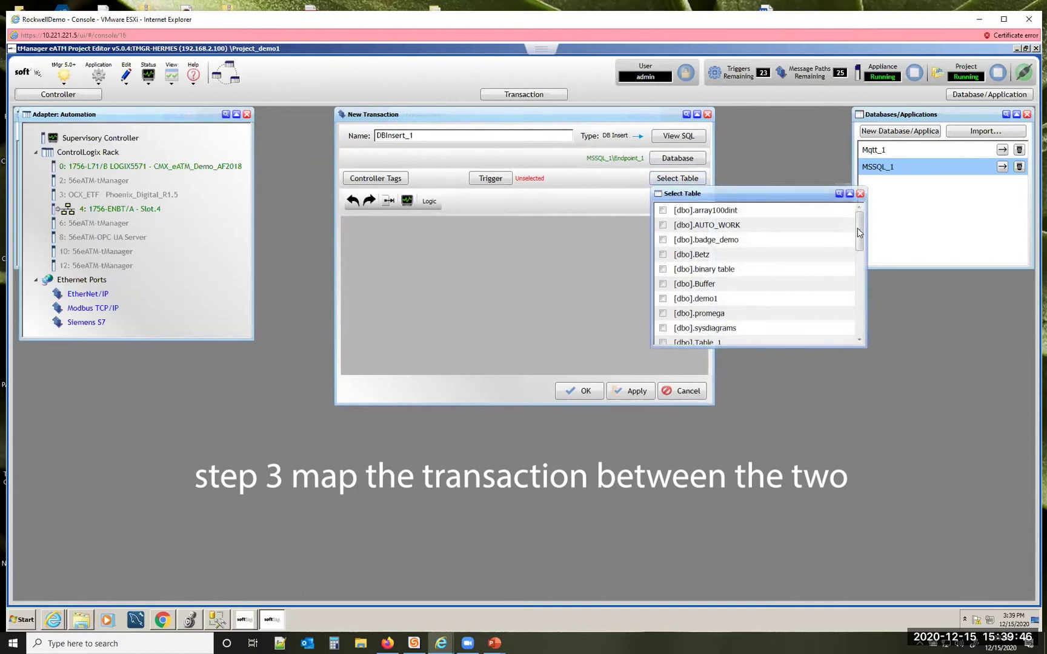
click(858, 261)
scroll(854, 291, down, 4)
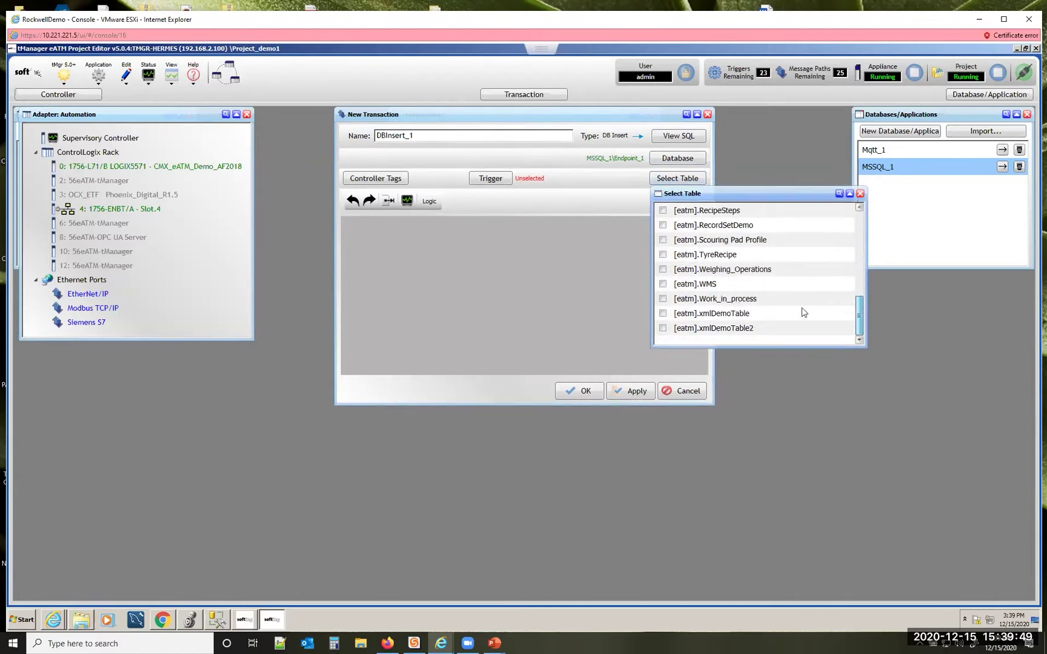
click(663, 298)
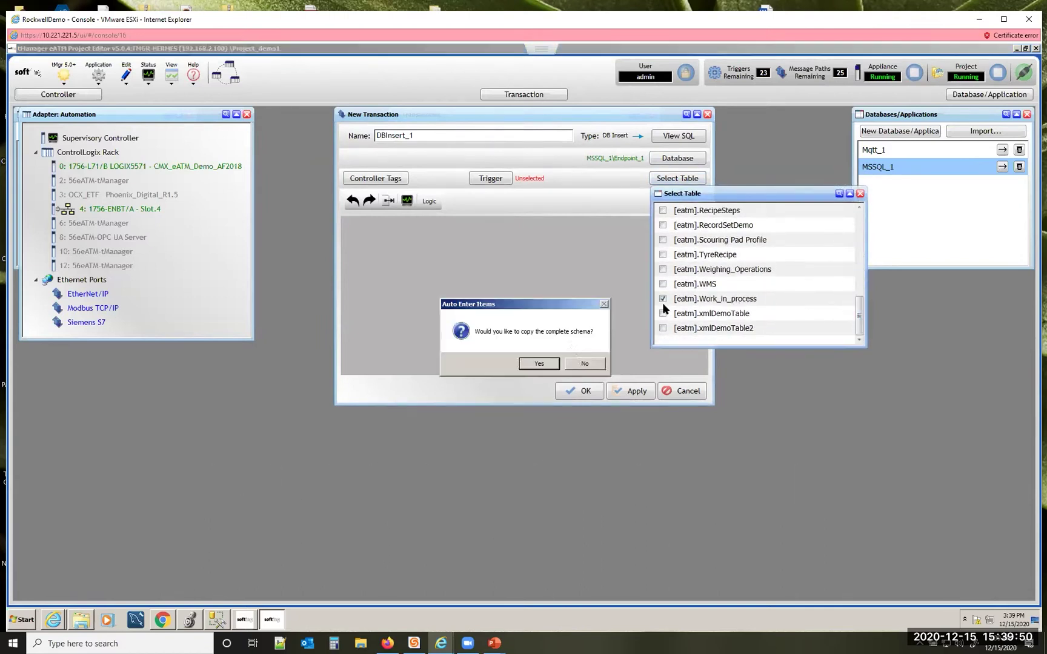
click(538, 364)
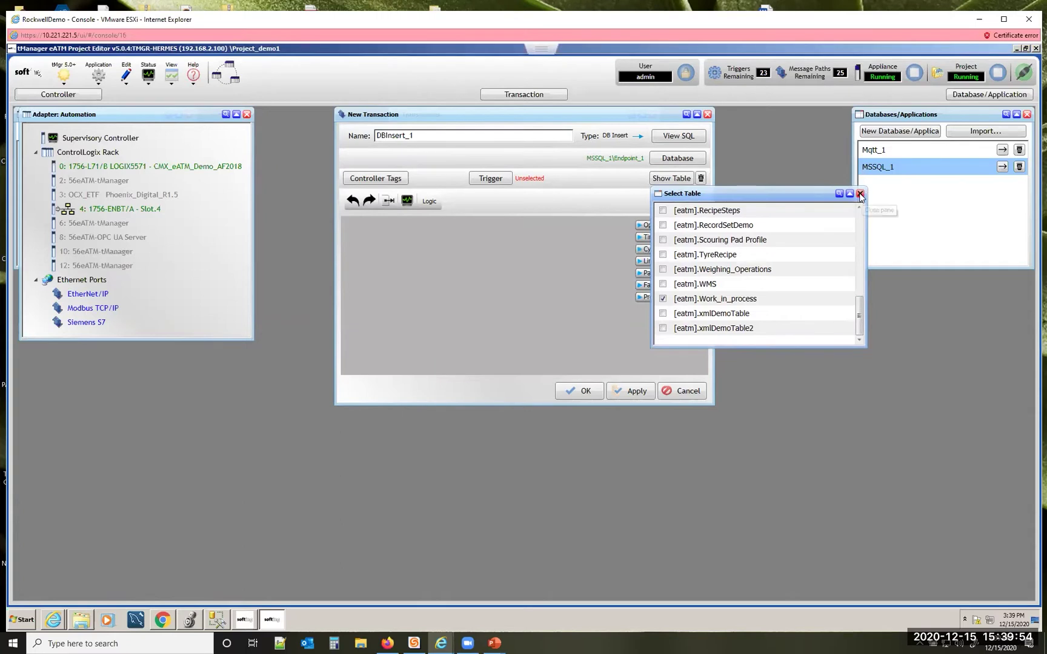
Place the PRODUCTION_COUNT and PASS_COUNT controller tags on the DBInsert_1 mapping canvas
click(859, 194)
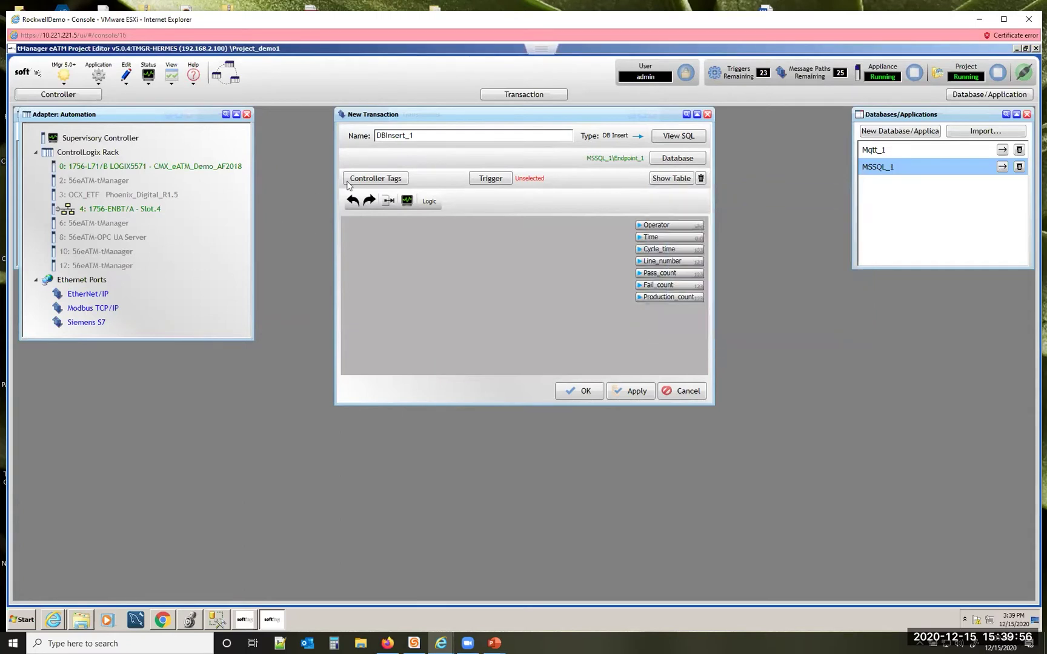
click(364, 180)
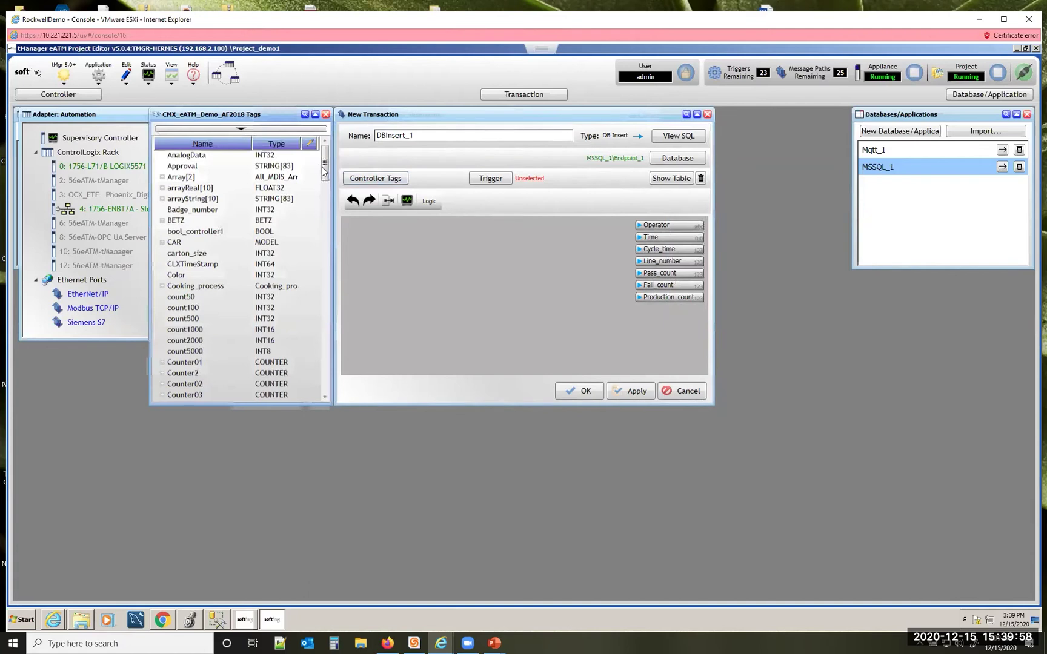
click(325, 242)
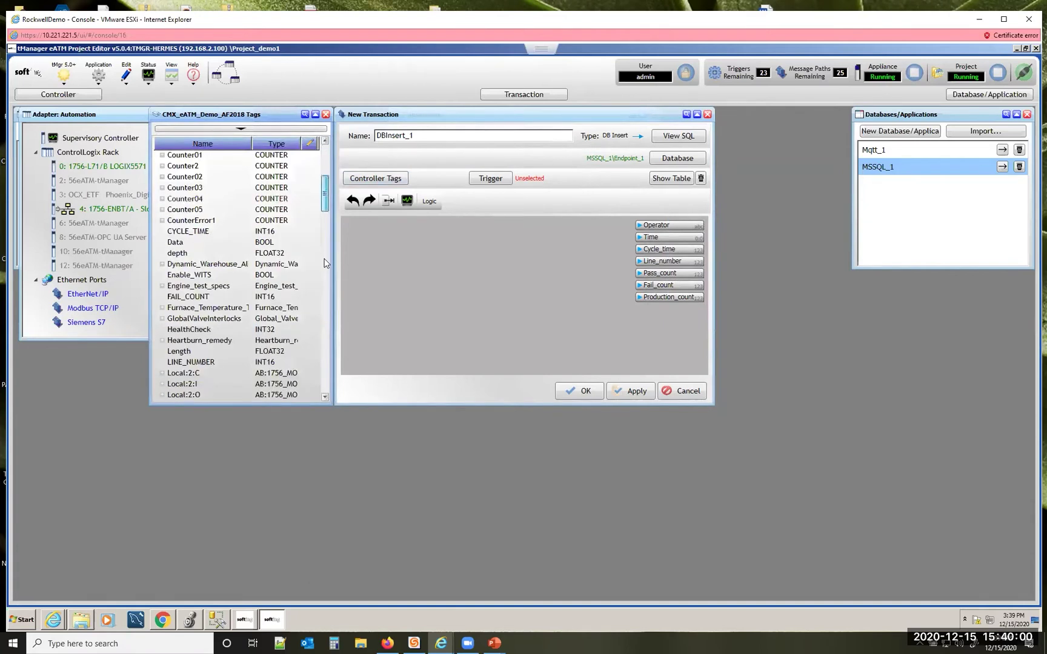
click(325, 242)
scroll(210, 301, down, 2)
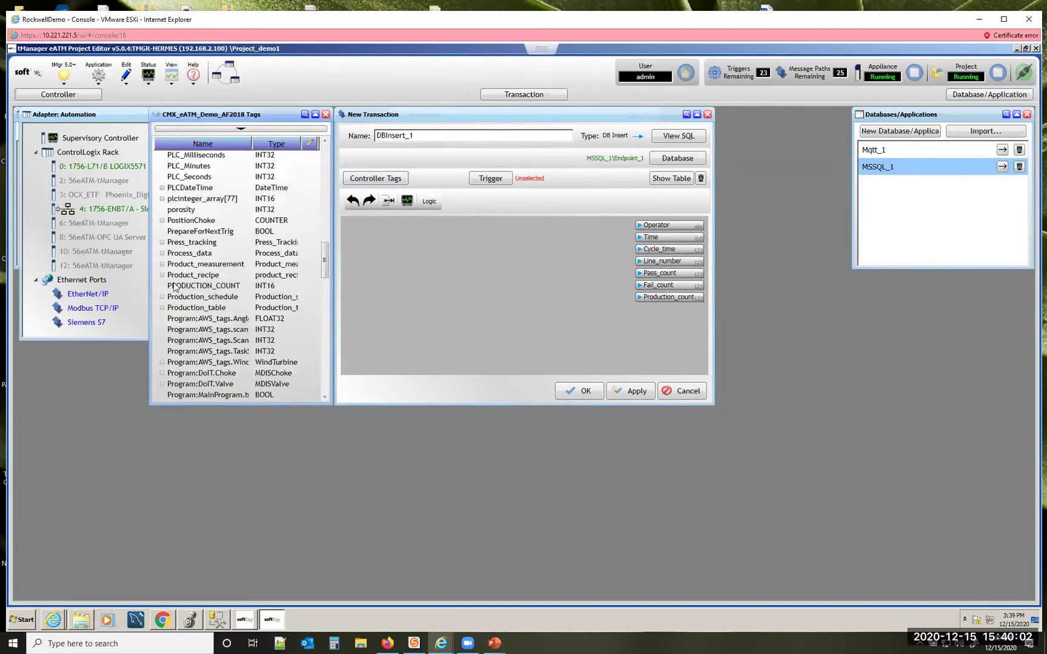
click(252, 286)
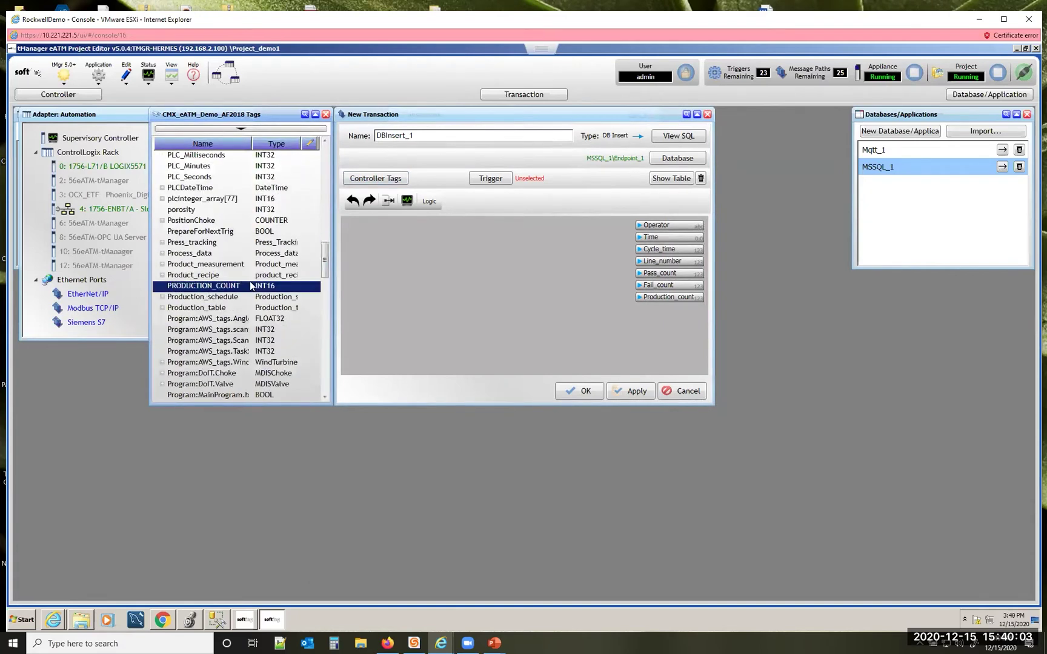
click(380, 297)
scroll(203, 258, up, 2)
scroll(203, 242, up, 1)
drag(200, 231, 406, 272)
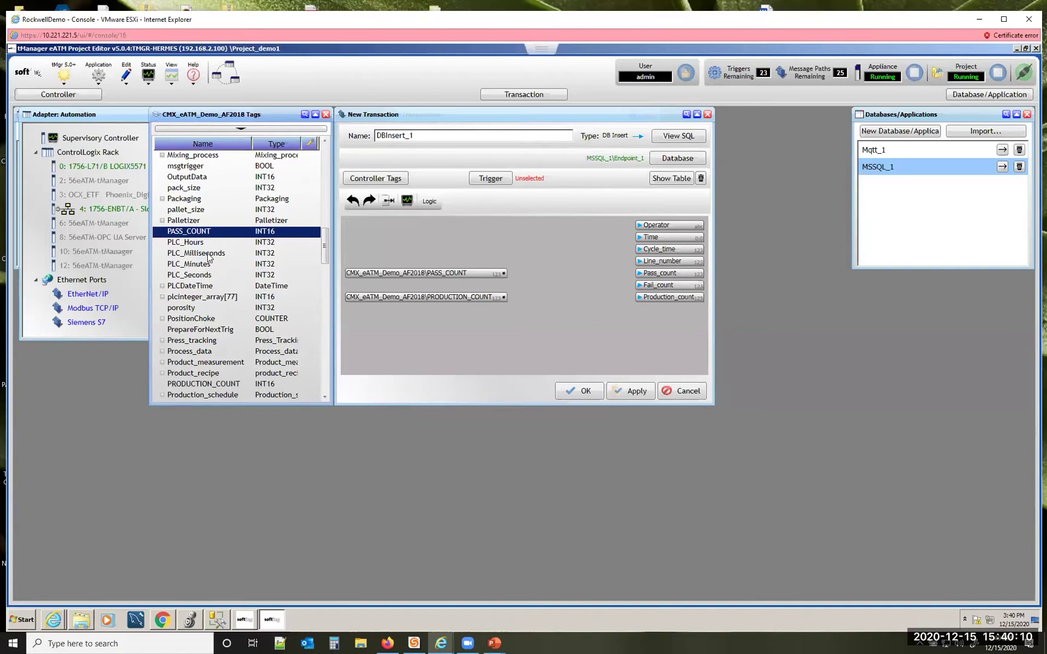
Add LINE_NUMBER, FAIL_COUNT and CYCLE_TIME to the canvas, with CYCLE_TIME above LINE_NUMBER
scroll(212, 251, up, 5)
click(207, 166)
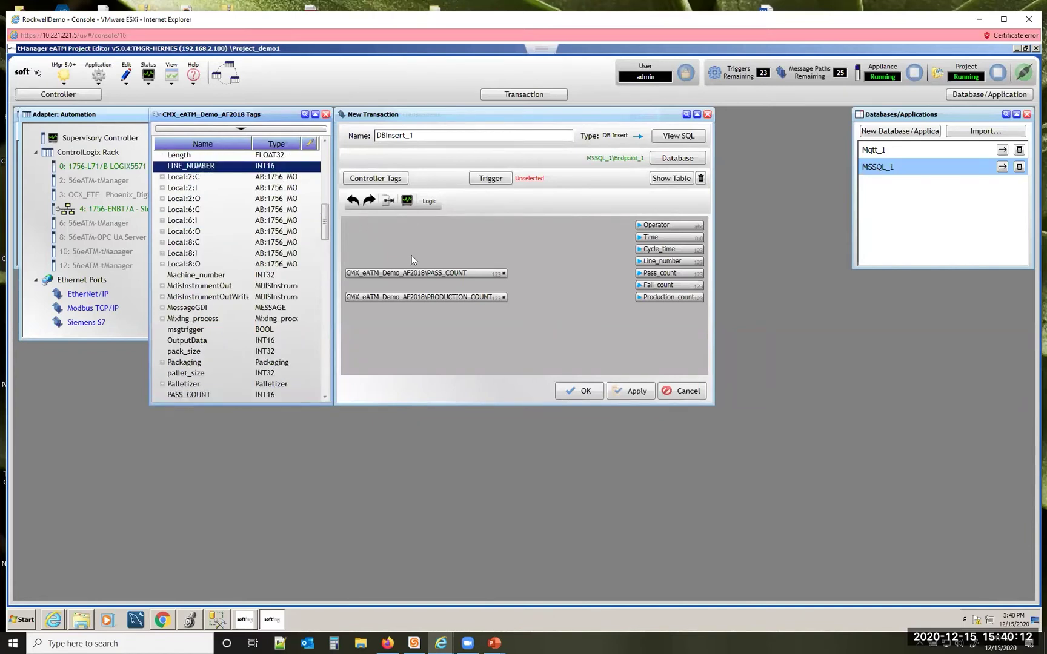
drag(340, 267, 339, 267)
scroll(210, 234, up, 4)
drag(200, 233, 404, 285)
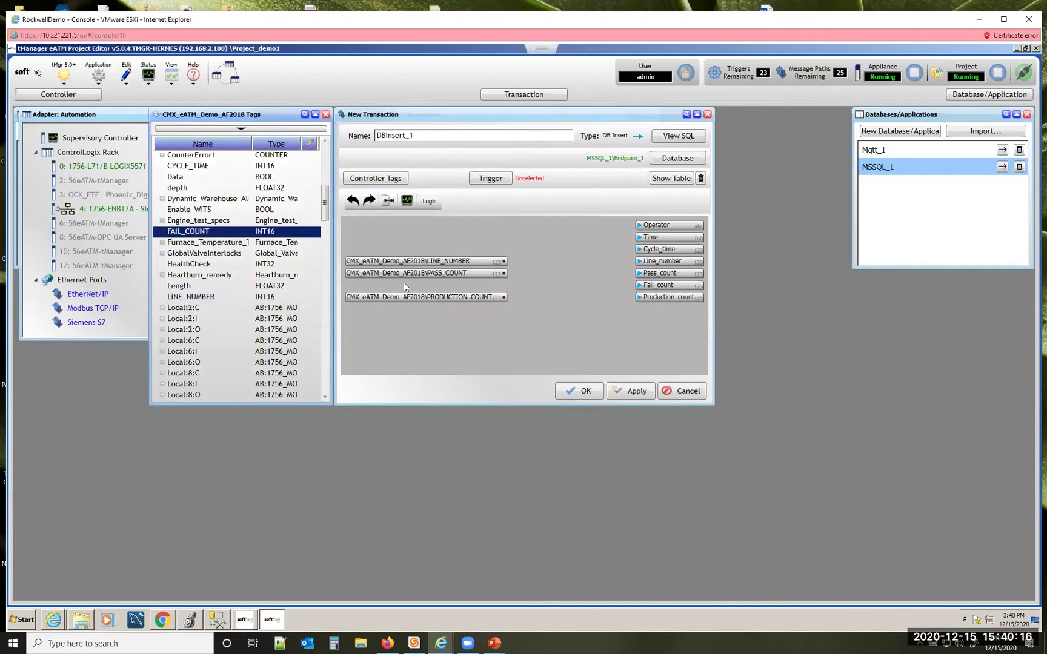
click(190, 167)
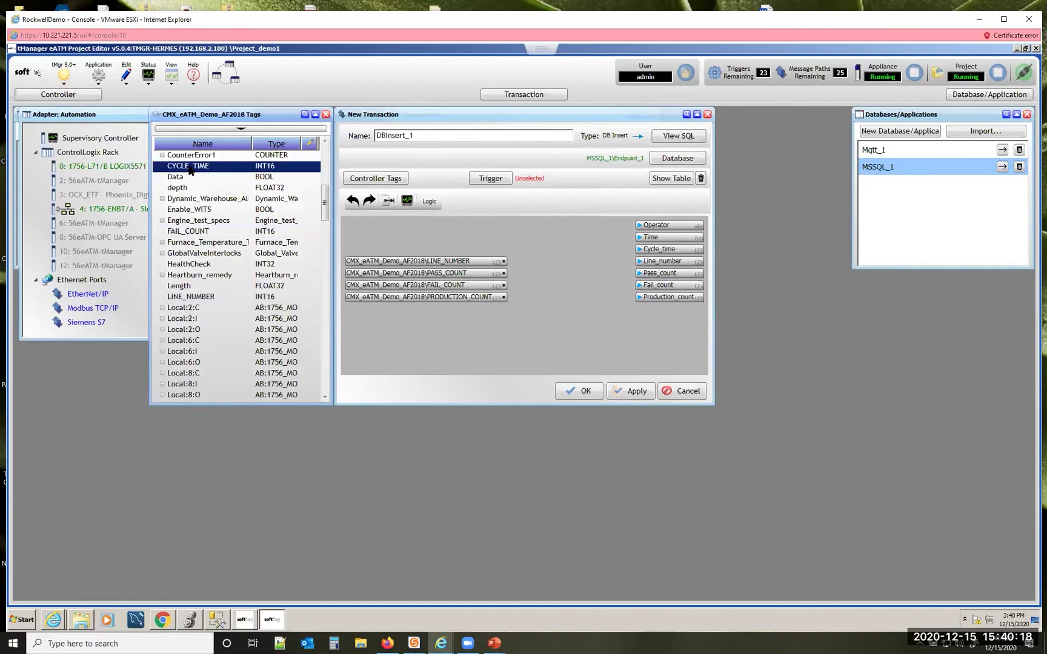
drag(426, 222, 428, 219)
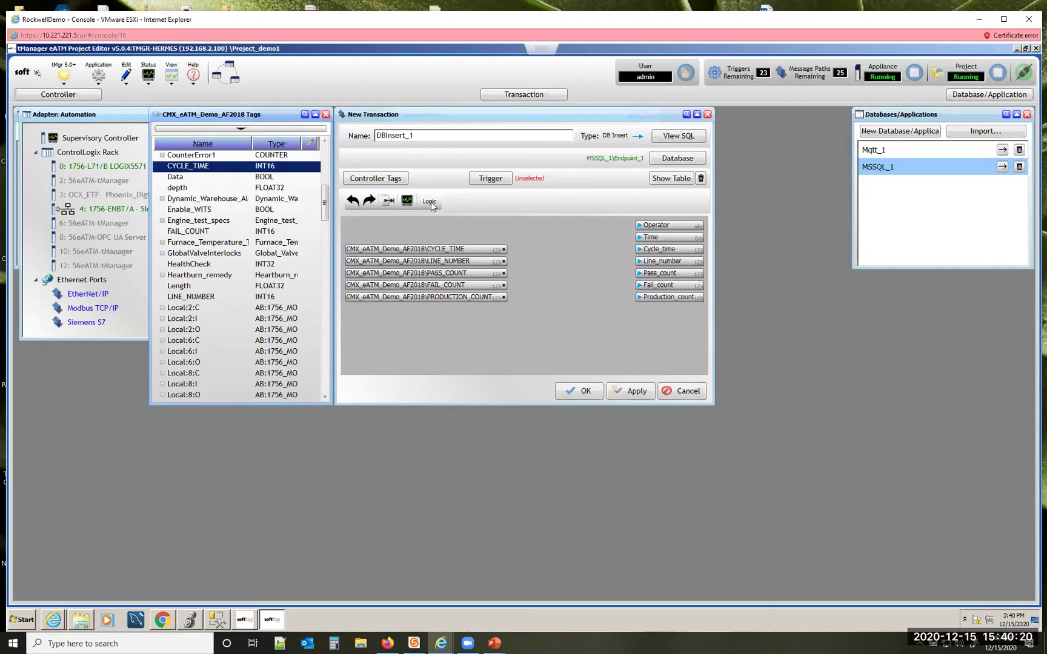
Add a TIMESTAMP item and an operator-name constant, then wire every block to its facing column
right_click(467, 245)
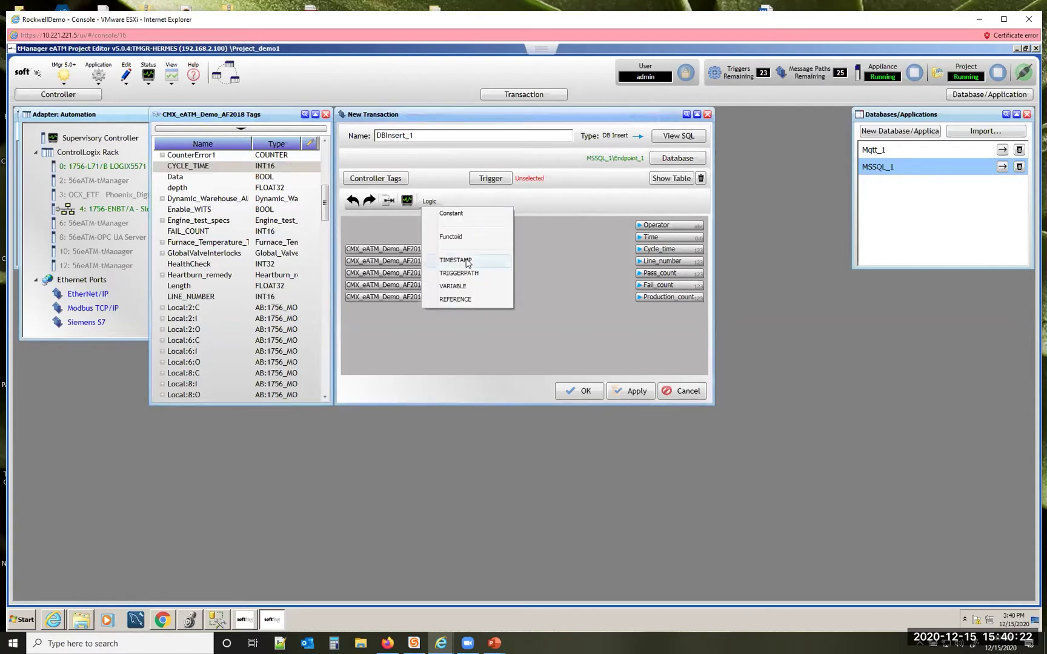
drag(455, 260, 448, 217)
right_click(448, 217)
click(394, 228)
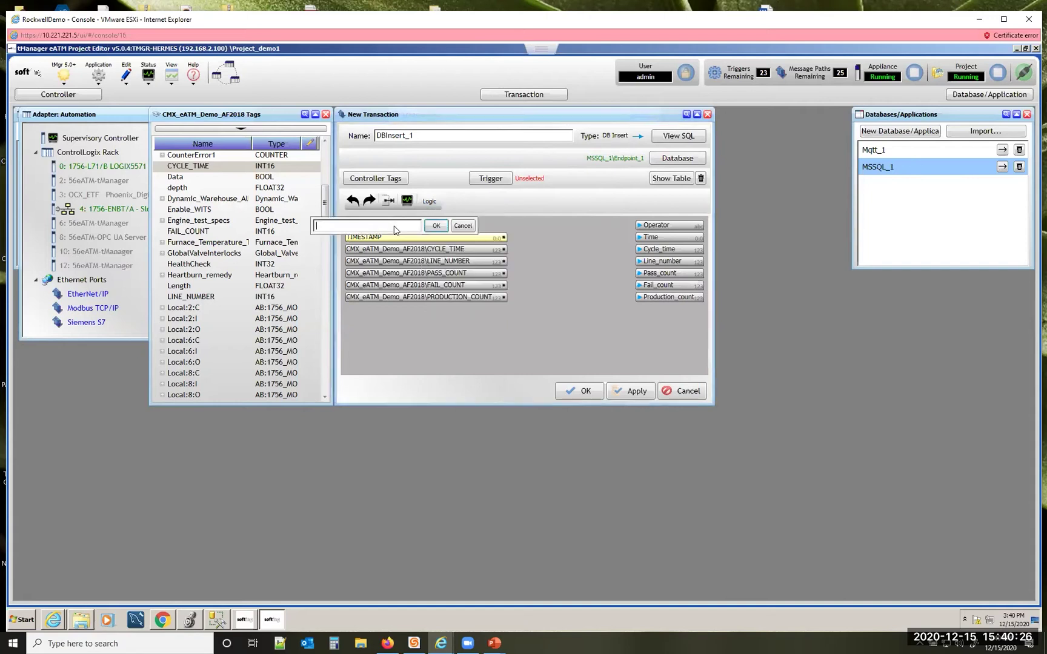
text('Quinton')
key(Return)
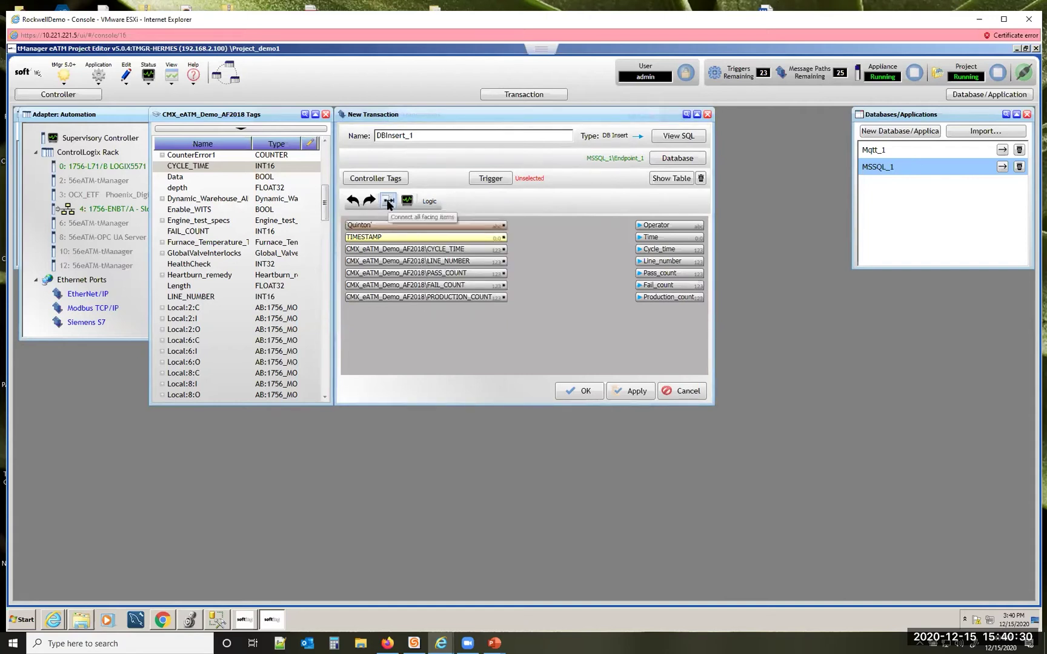
click(388, 201)
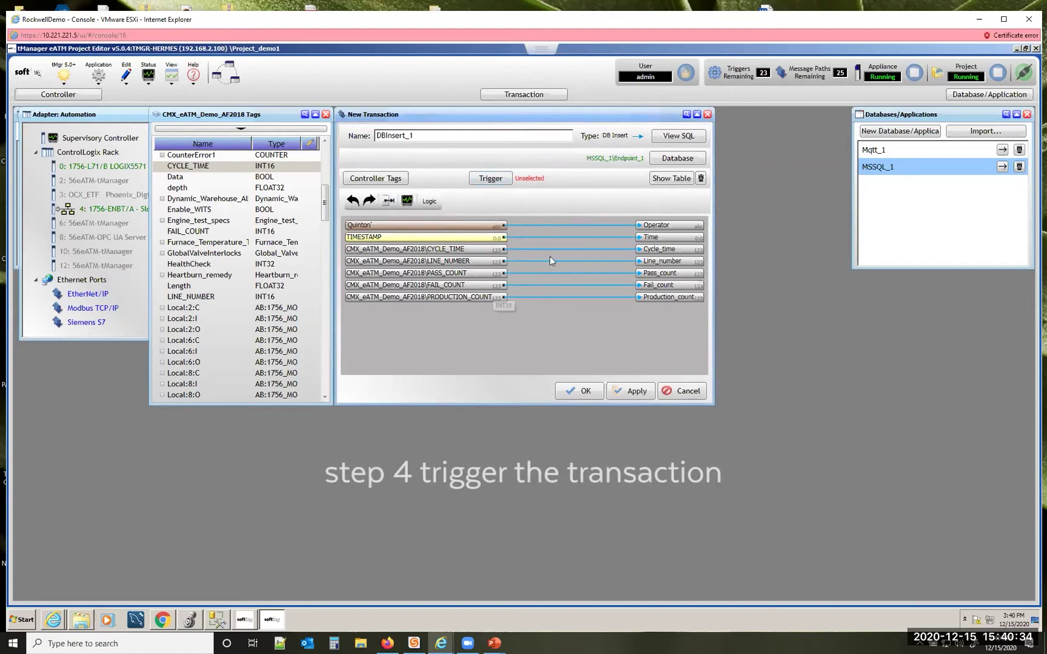
Make Automation\Trigger_1 the trigger for DBInsert_1 and save the transaction
click(492, 180)
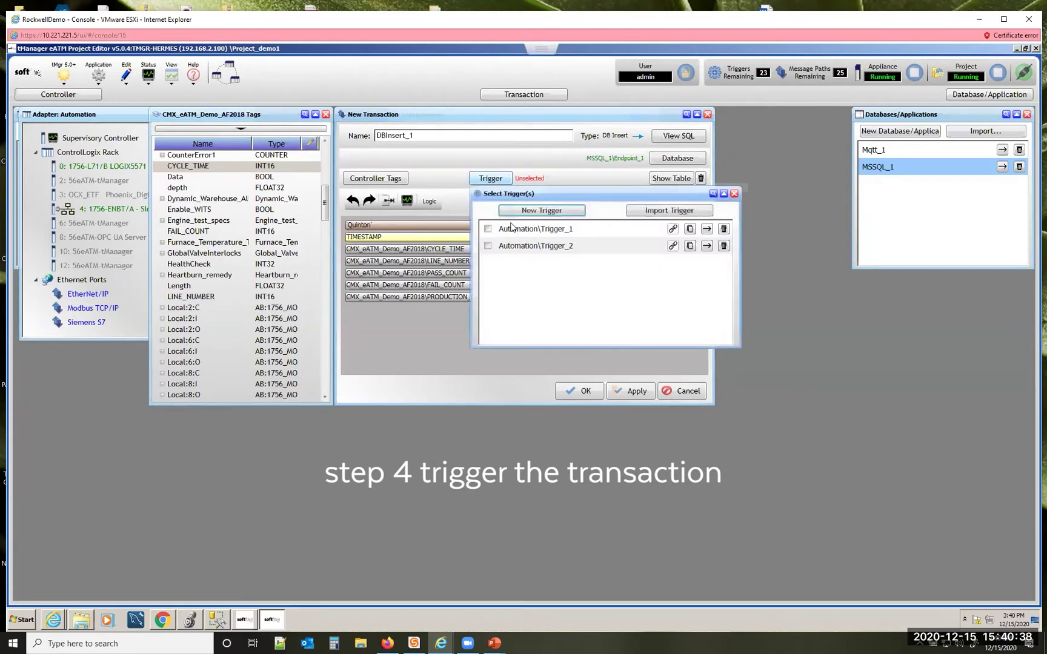
click(488, 230)
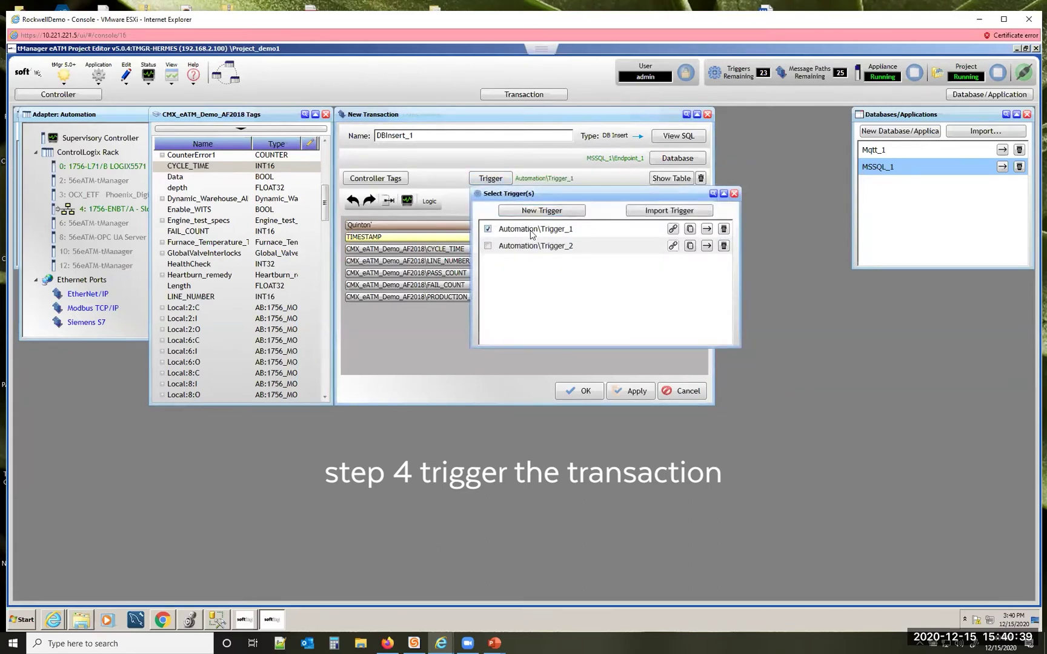
click(734, 193)
click(576, 392)
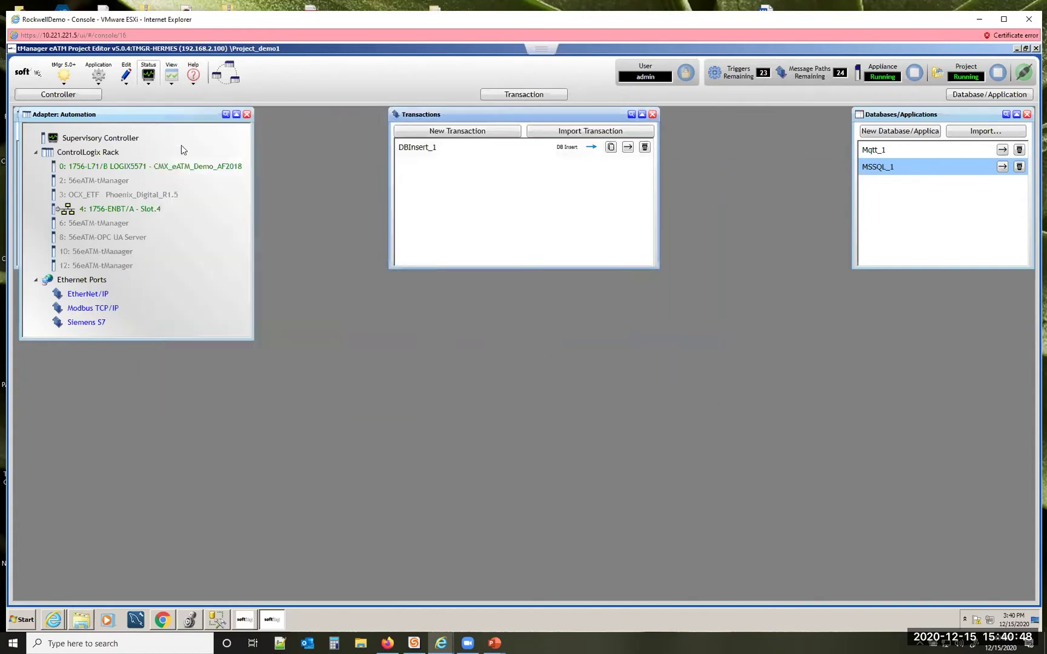
Start Automation\Trigger_1 in Triggers Status, confirm its count rises, then close the monitor
click(148, 74)
click(215, 218)
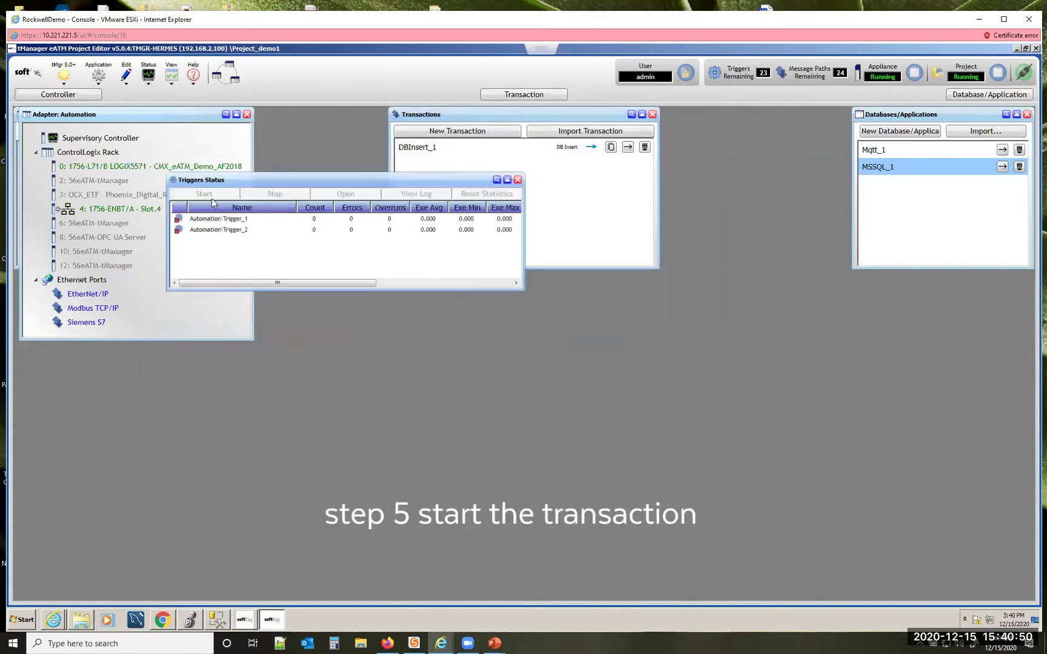
click(209, 194)
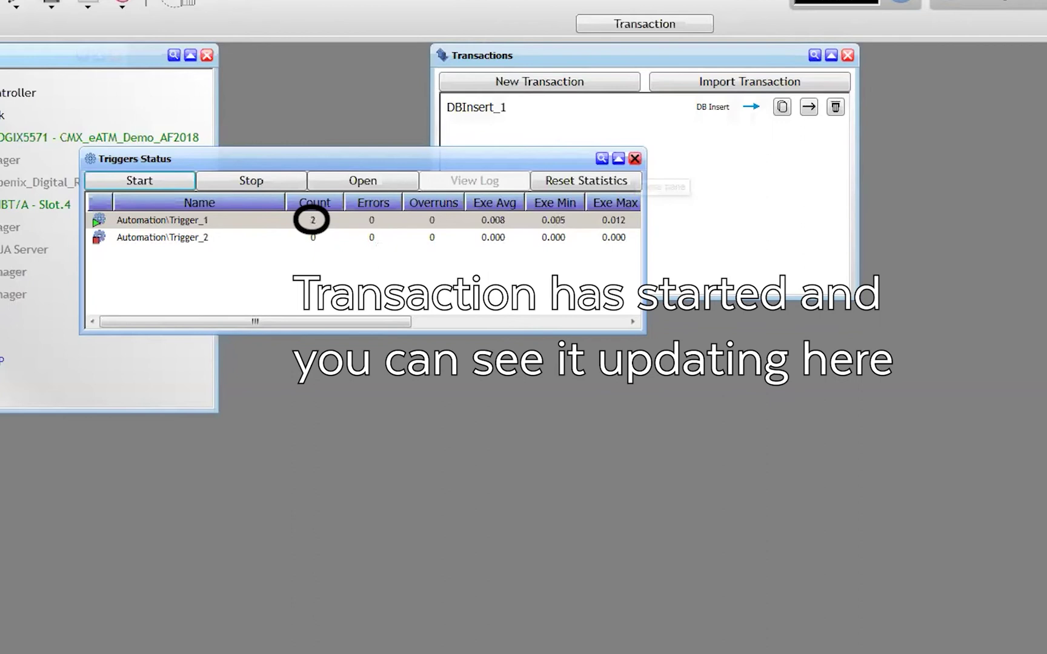
click(635, 159)
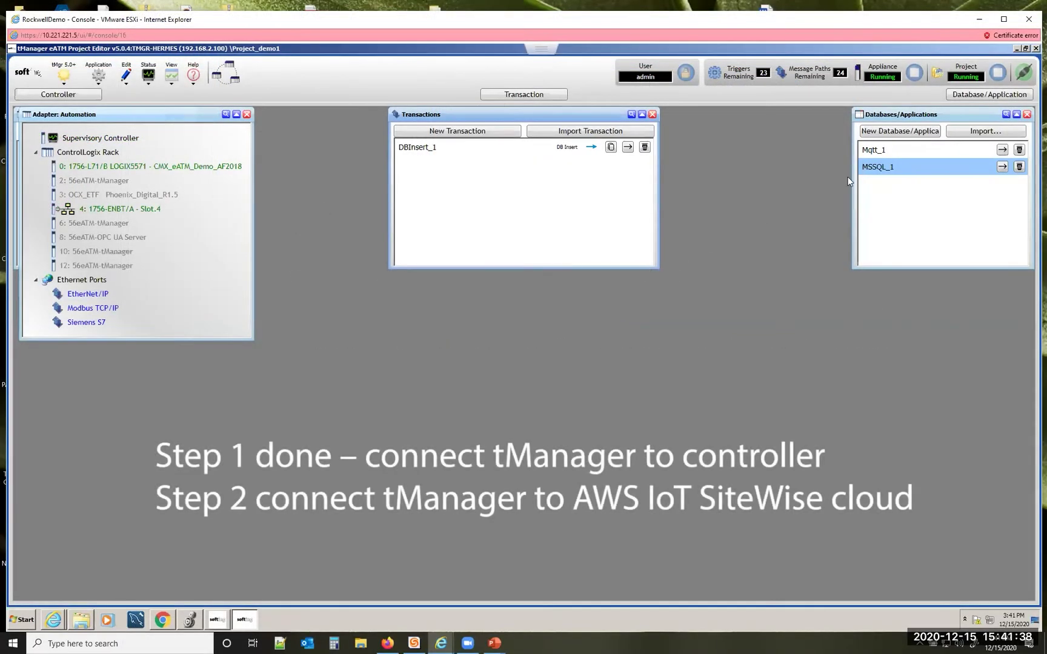
double_click(880, 149)
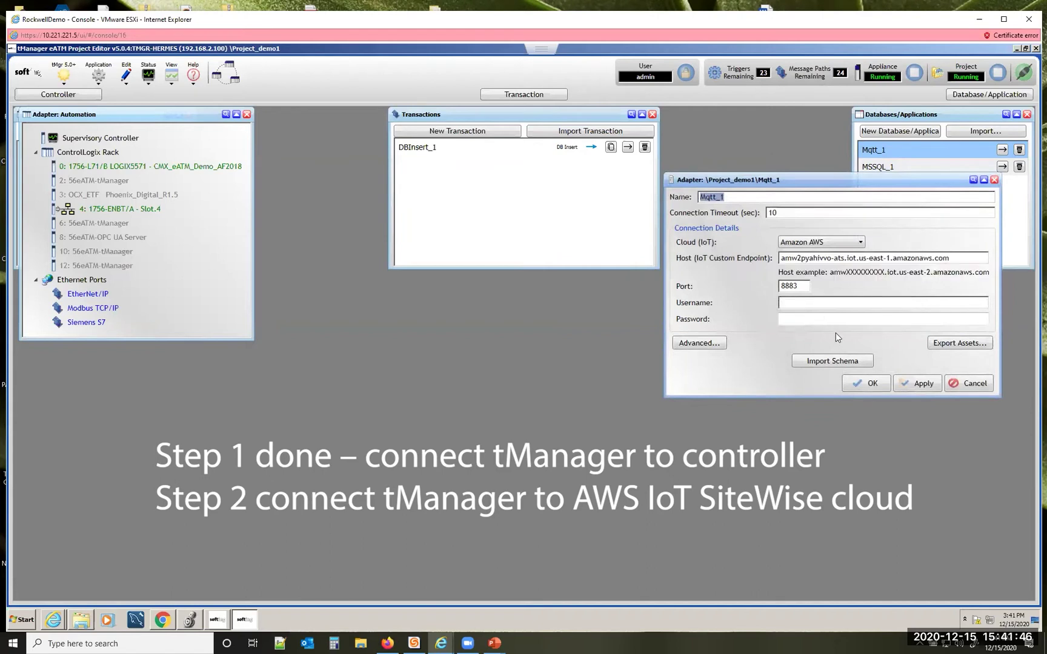
click(867, 382)
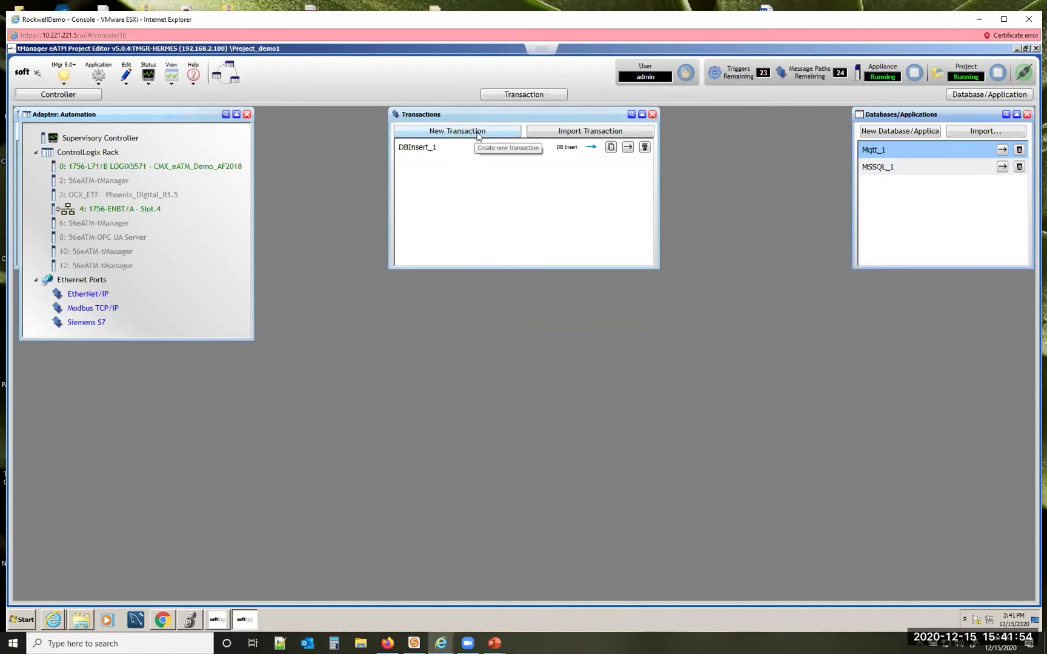
Create outbound transaction AppOutbound_1 sending to Mqtt_1\Endpoint_1 and show the controller tags
click(479, 136)
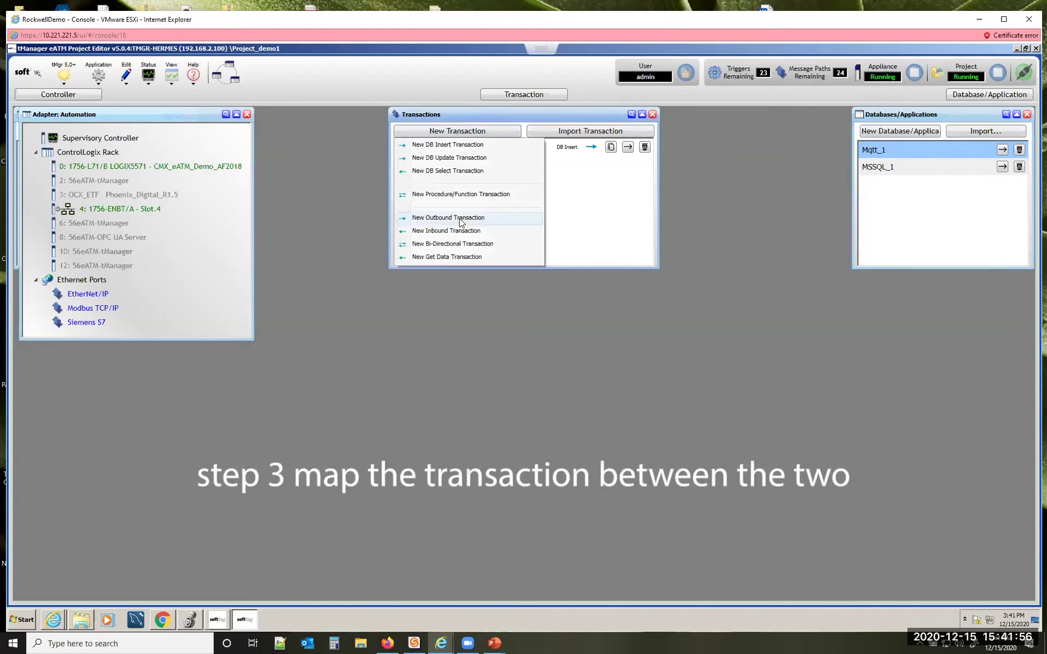
click(460, 220)
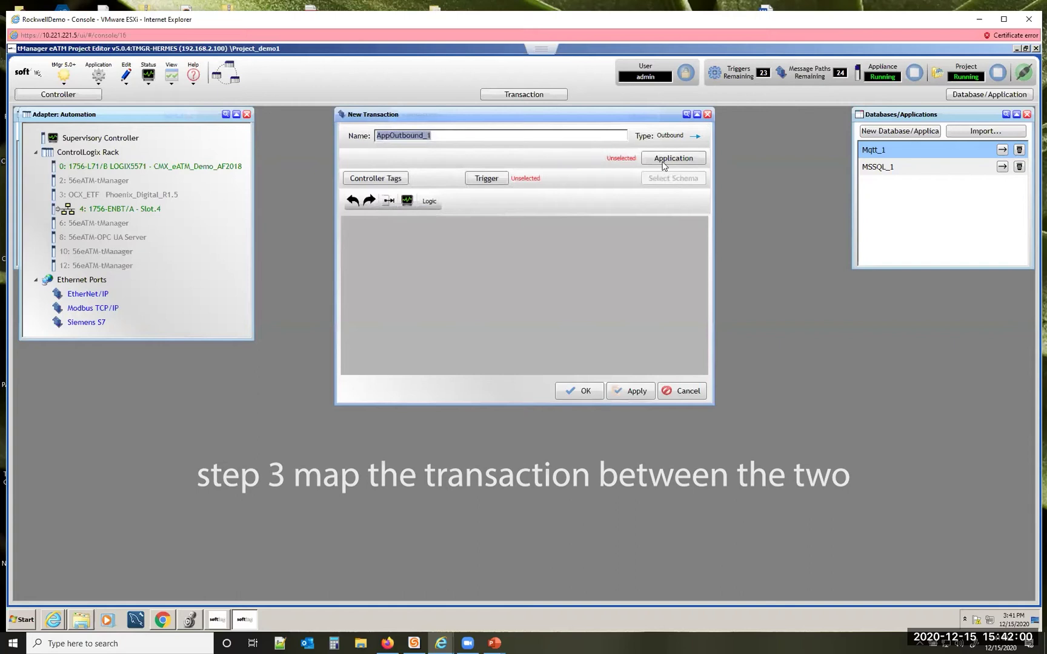
click(663, 159)
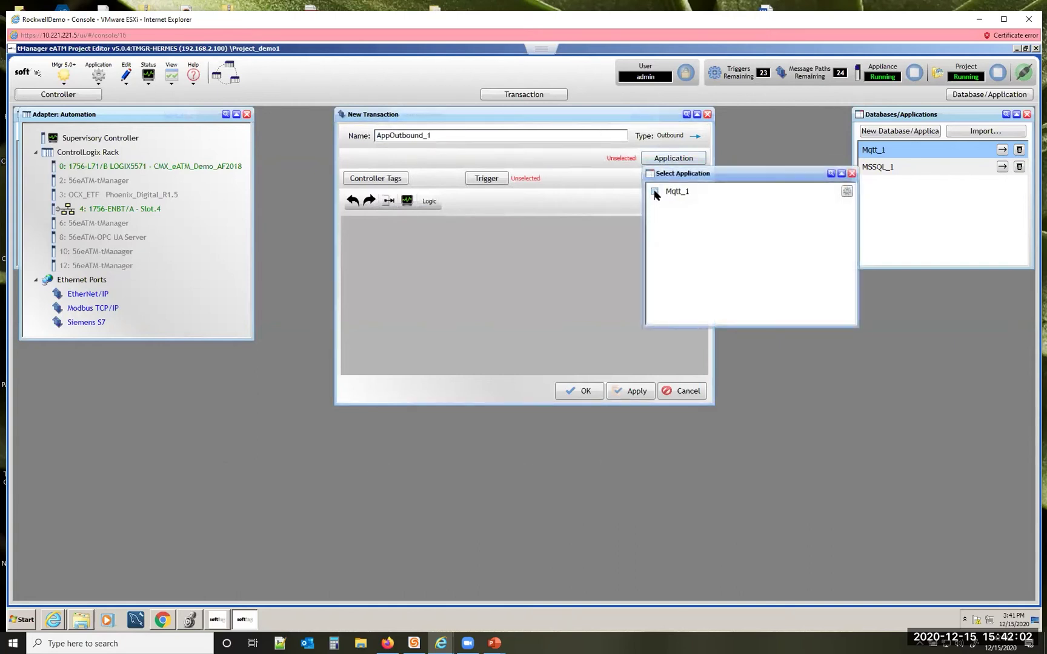
click(655, 192)
click(852, 174)
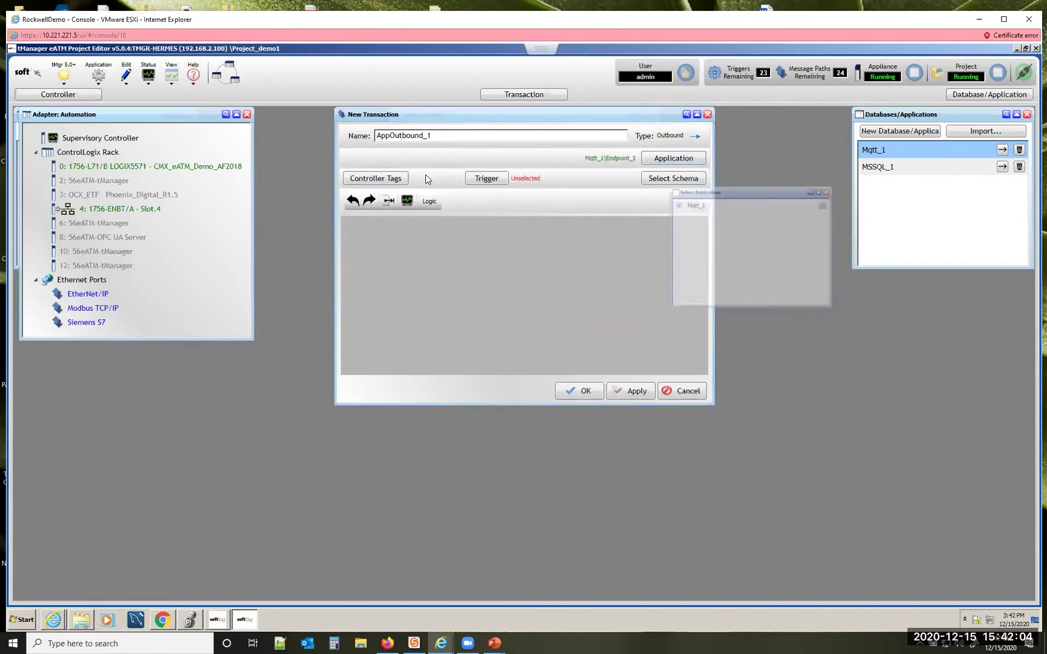
click(377, 177)
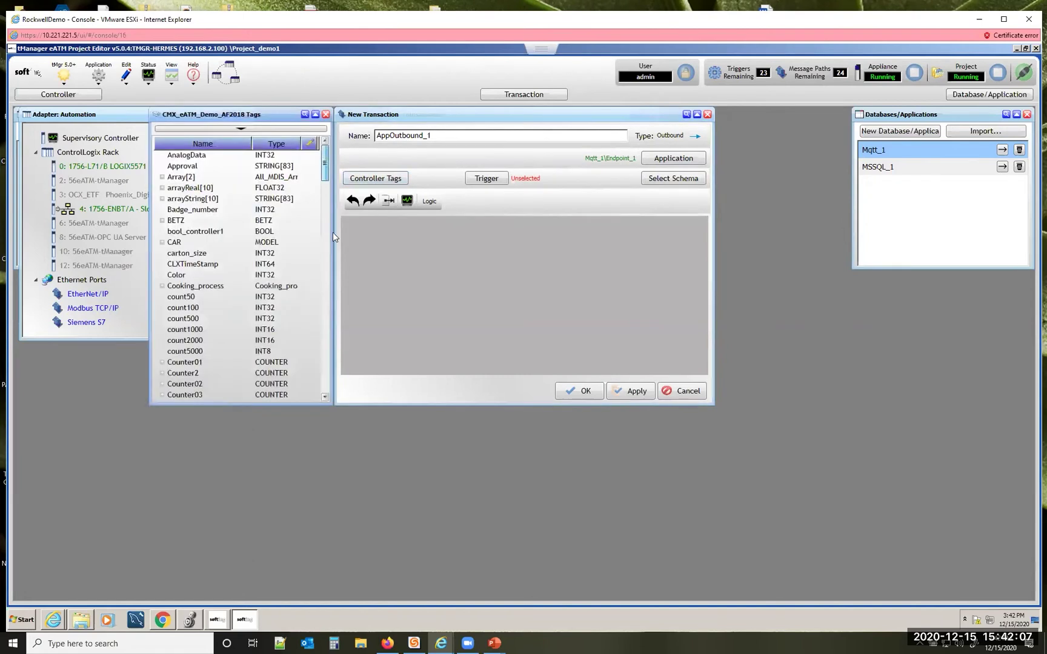
Generate the windturbine_1 JSON schema from the WindTurbine[0] type and assign it to AppOutbound_1
scroll(337, 254, down, 10)
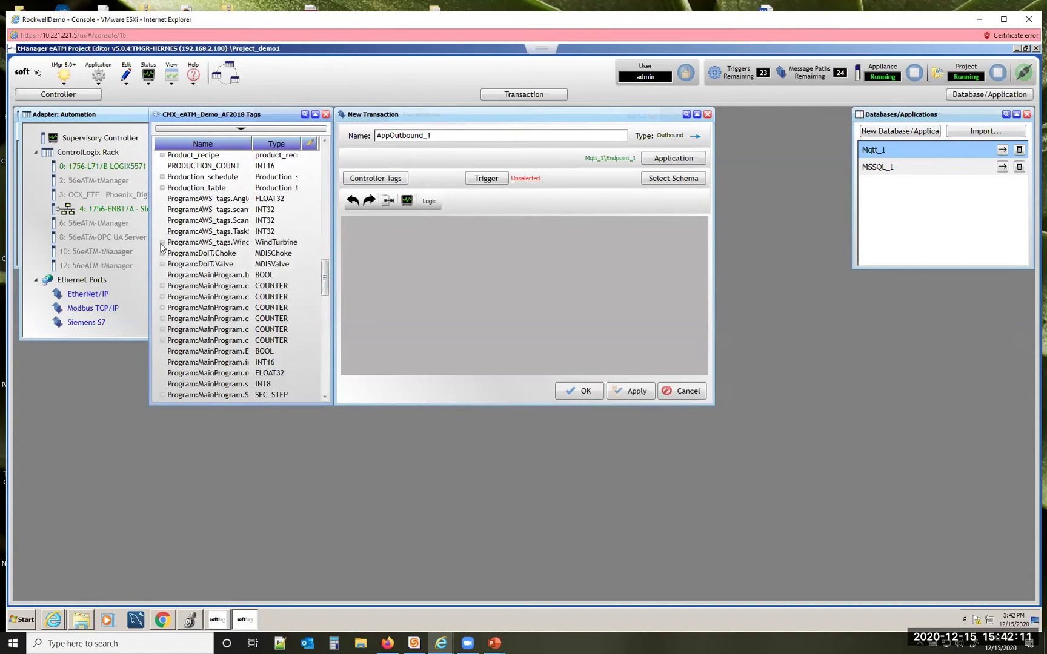
click(162, 242)
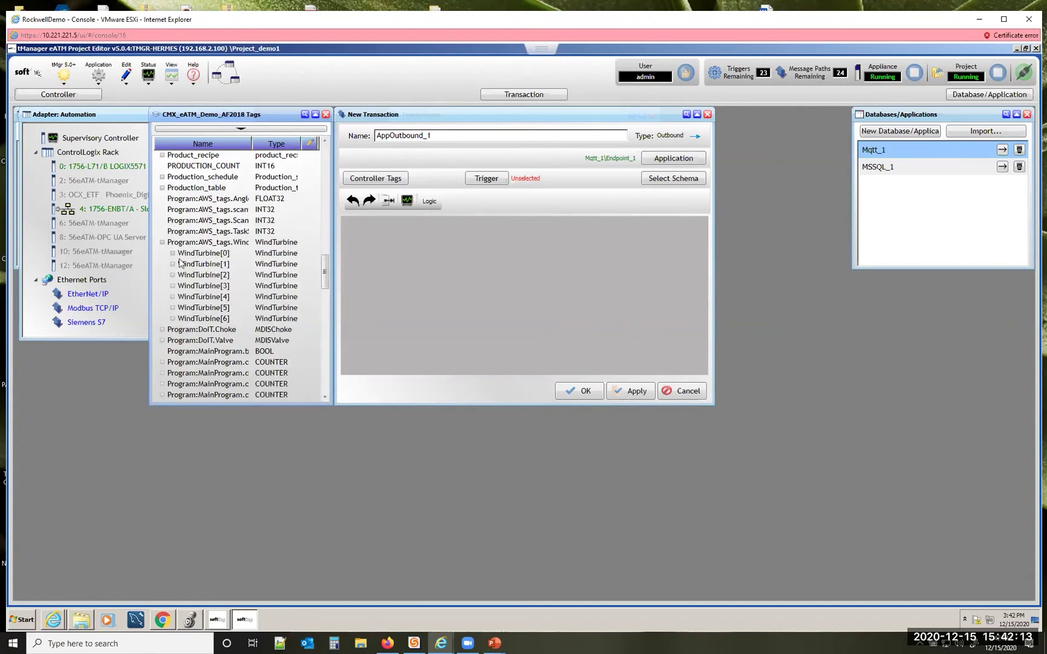
click(172, 253)
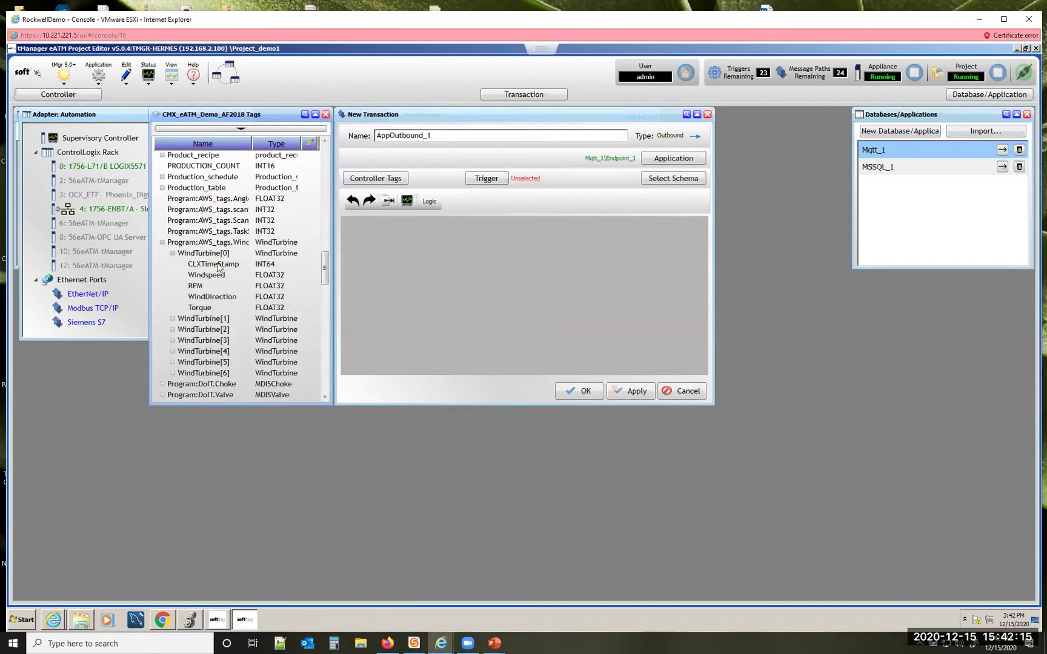
right_click(207, 254)
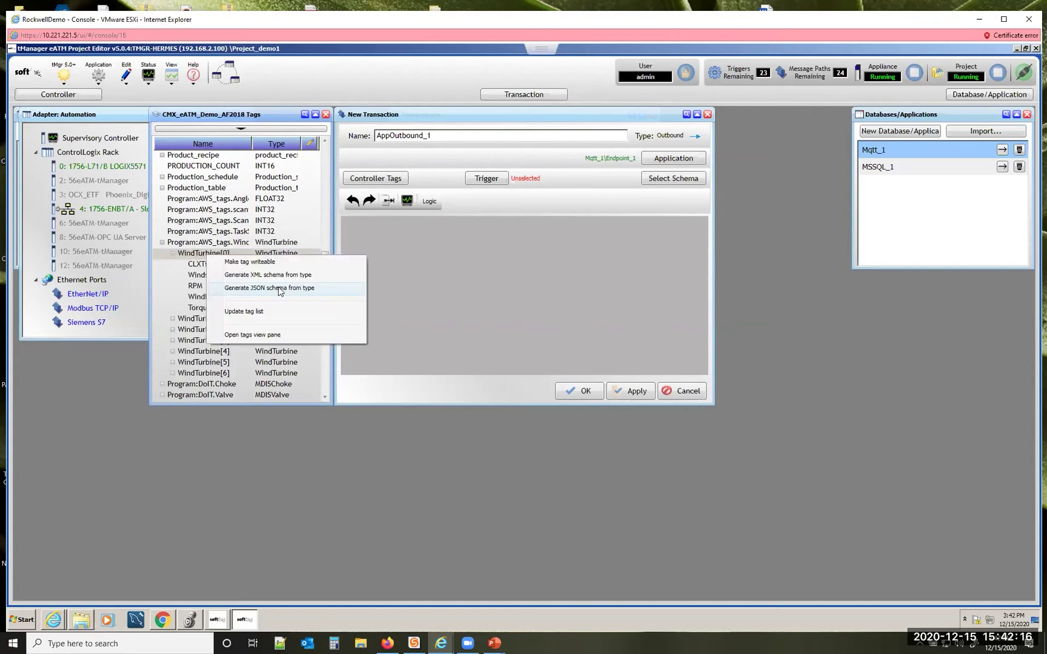
click(278, 288)
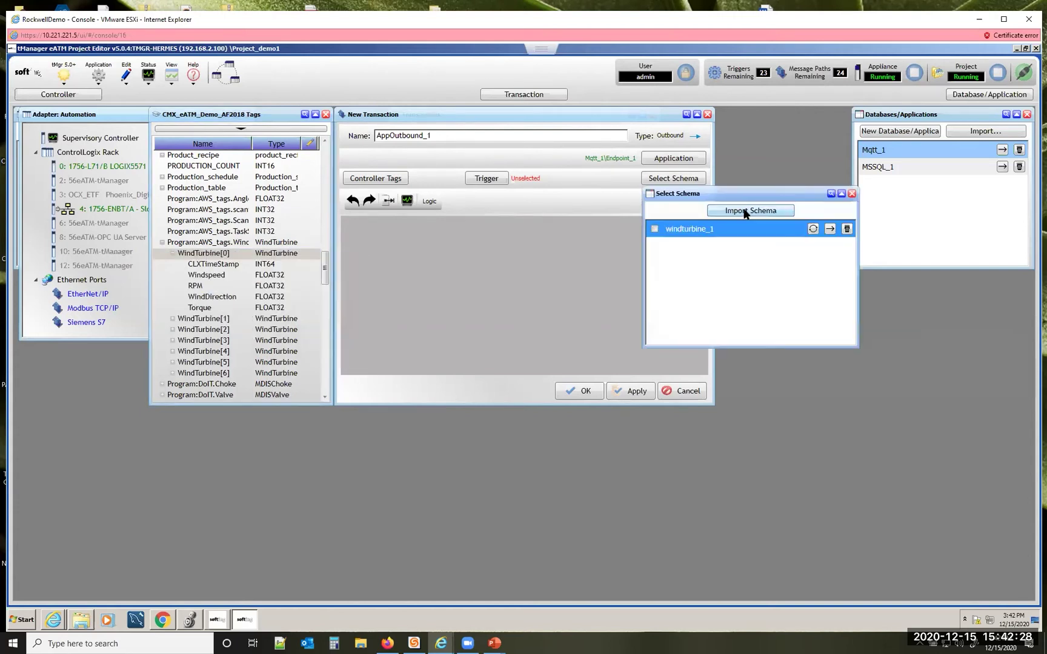
click(567, 371)
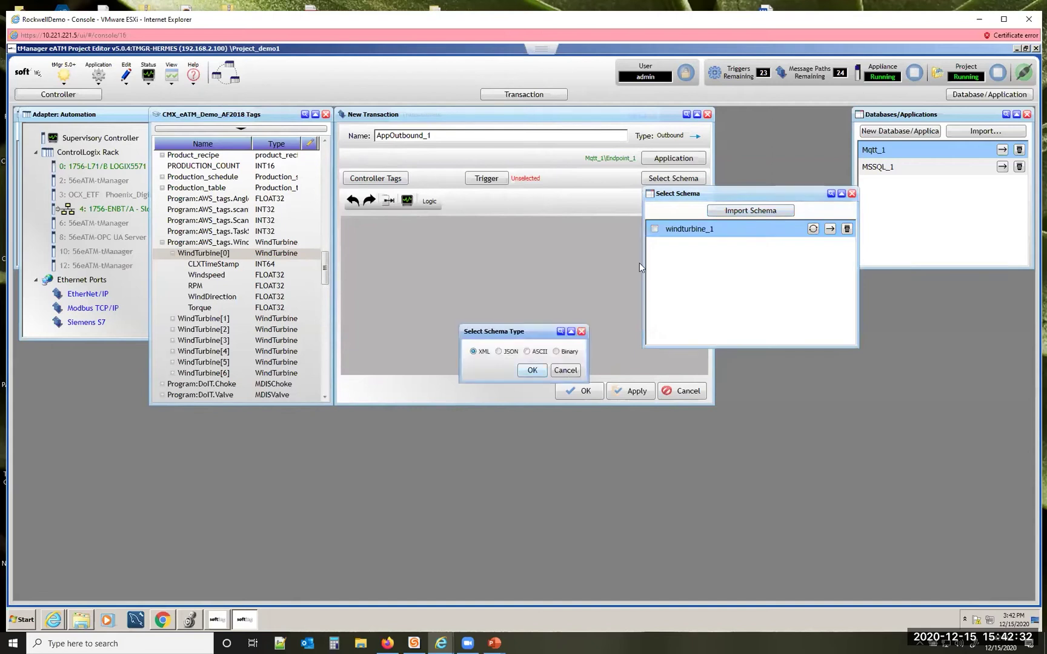
click(654, 230)
click(535, 365)
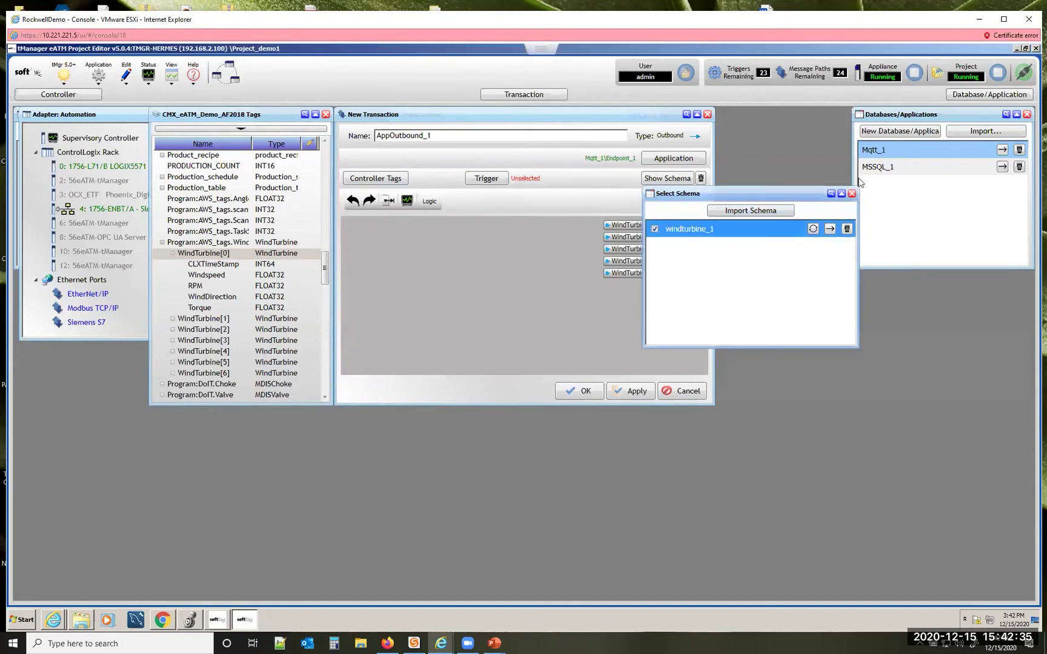
click(853, 195)
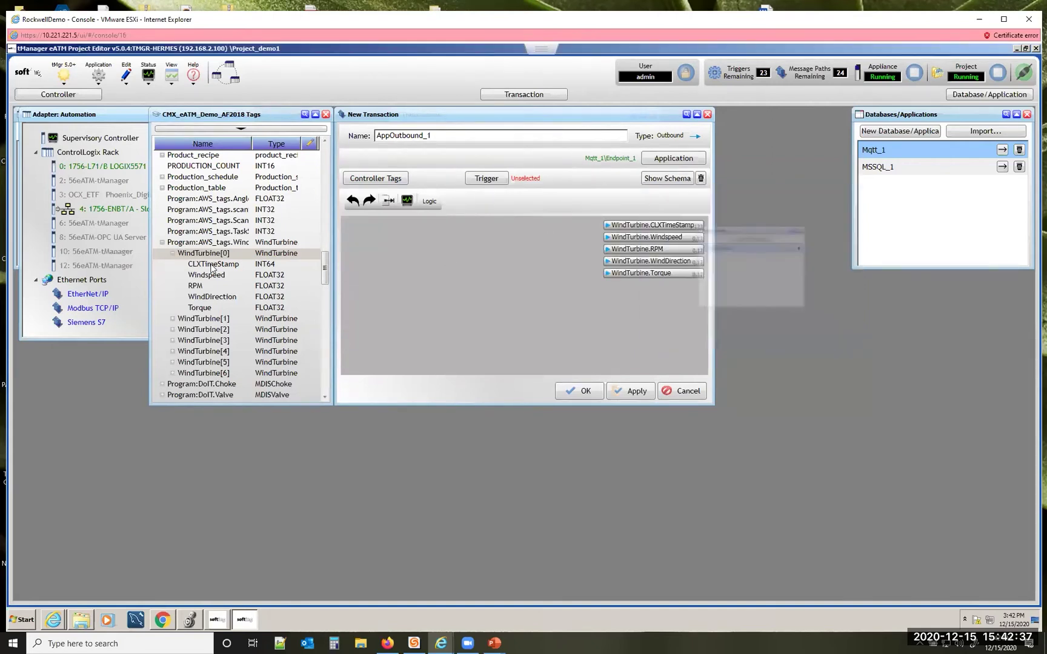
Map WindTurbine[0]'s five tags onto the schema, trigger on Automation\Trigger_2, and save
click(208, 267)
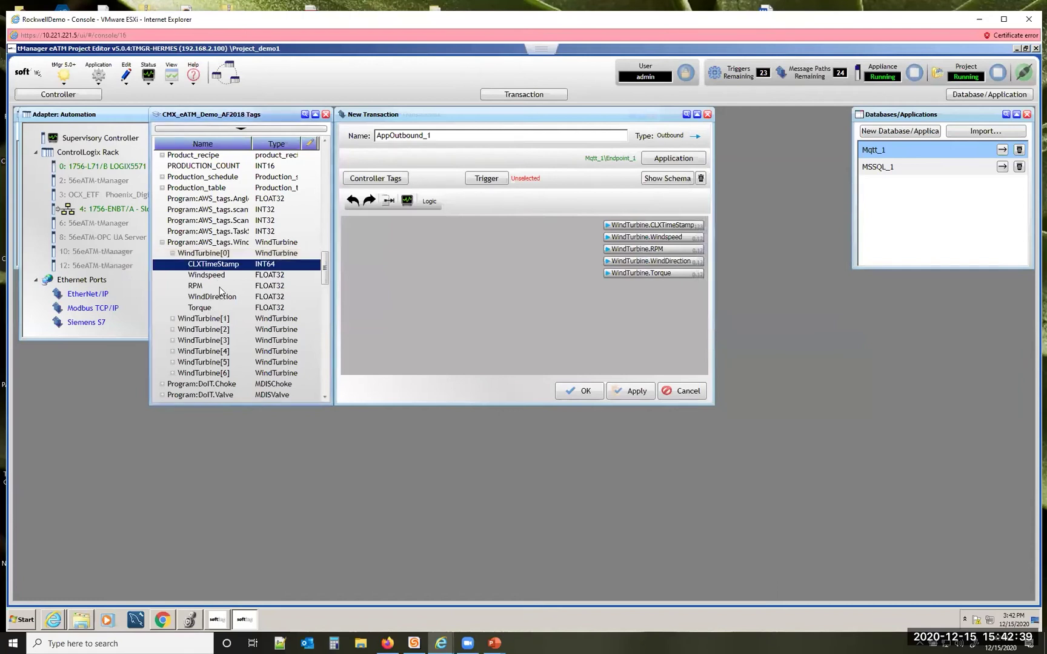
drag(229, 267, 410, 218)
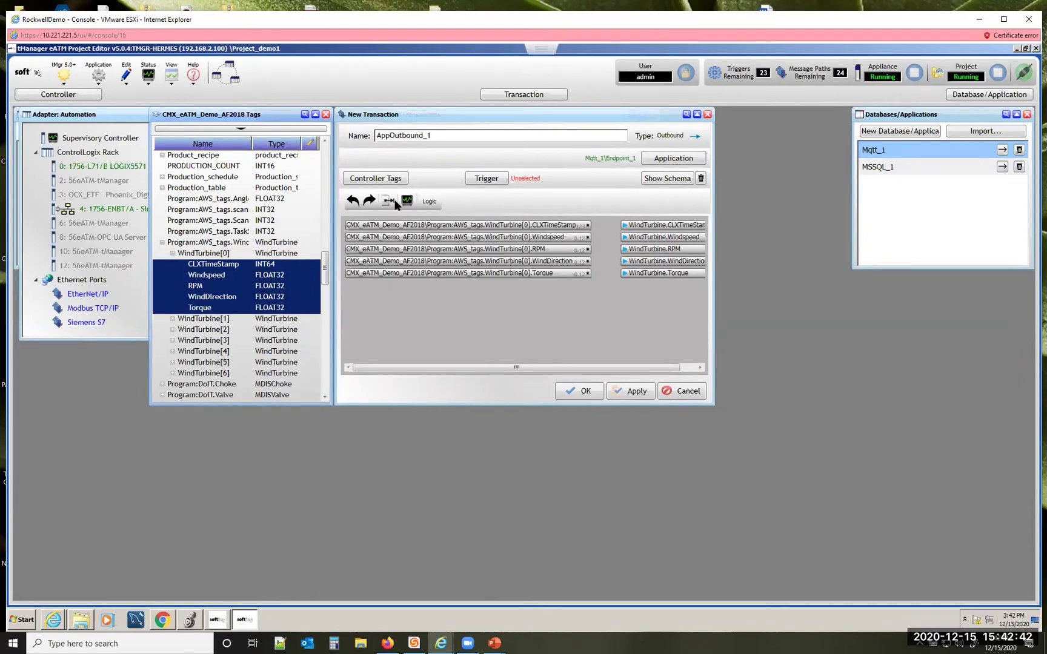
click(490, 181)
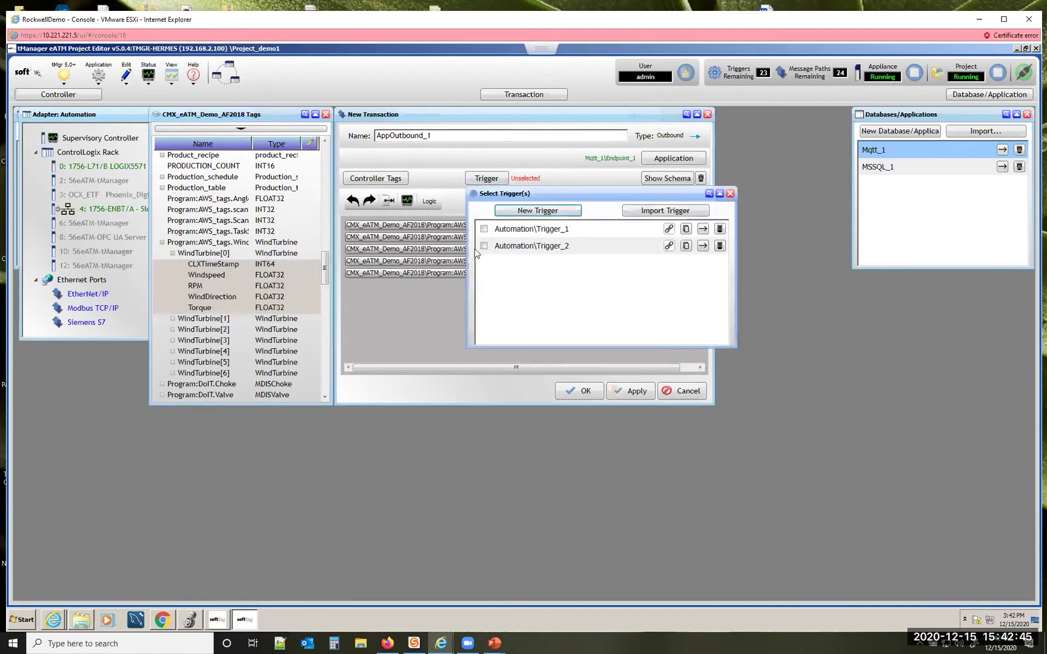
click(485, 248)
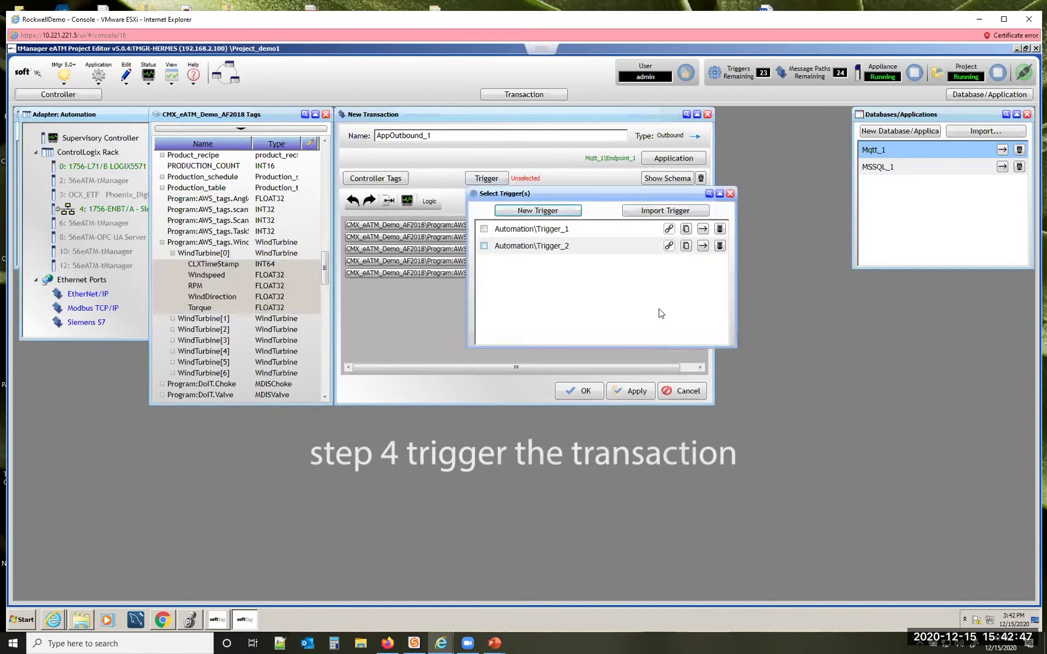
click(583, 394)
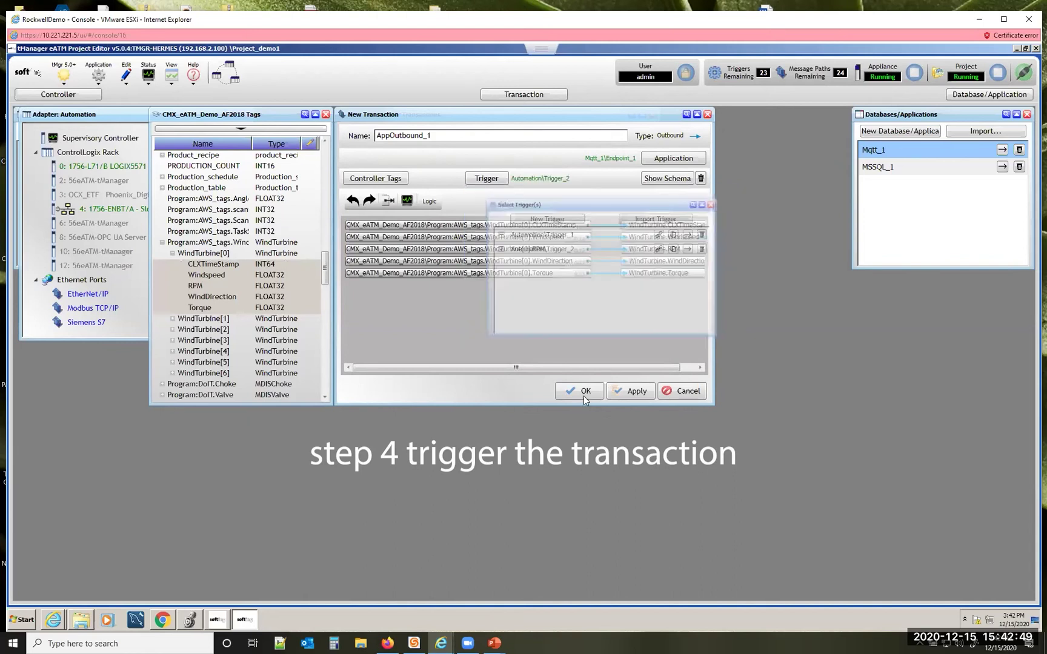
Save the outbound transaction and start Automation\Trigger_2 from the Triggers Status view
click(580, 390)
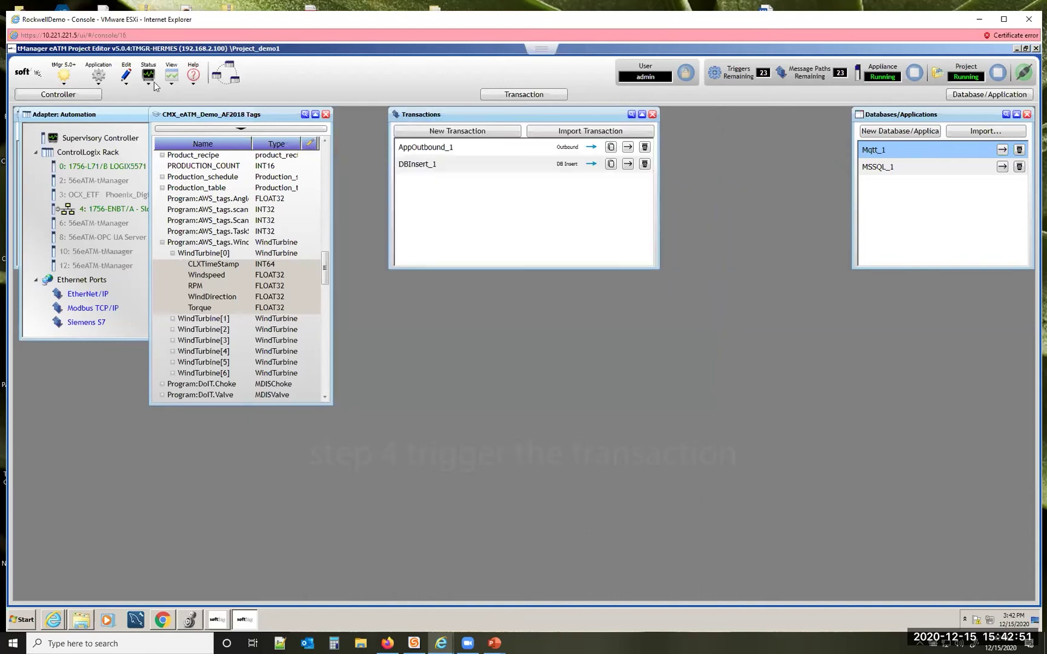
click(153, 85)
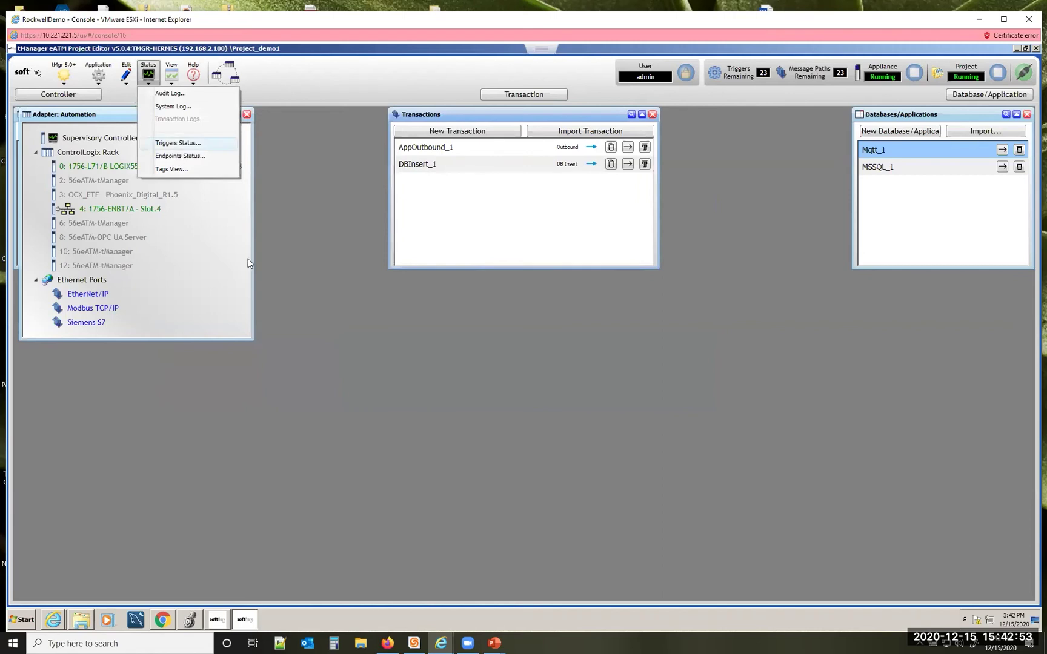
click(177, 142)
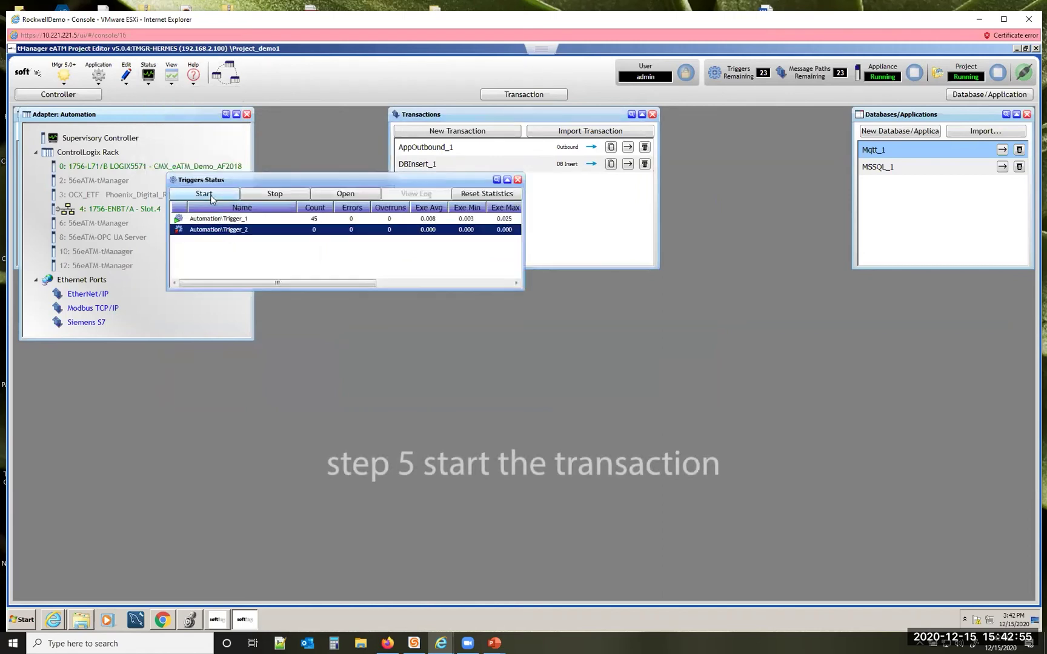
click(212, 196)
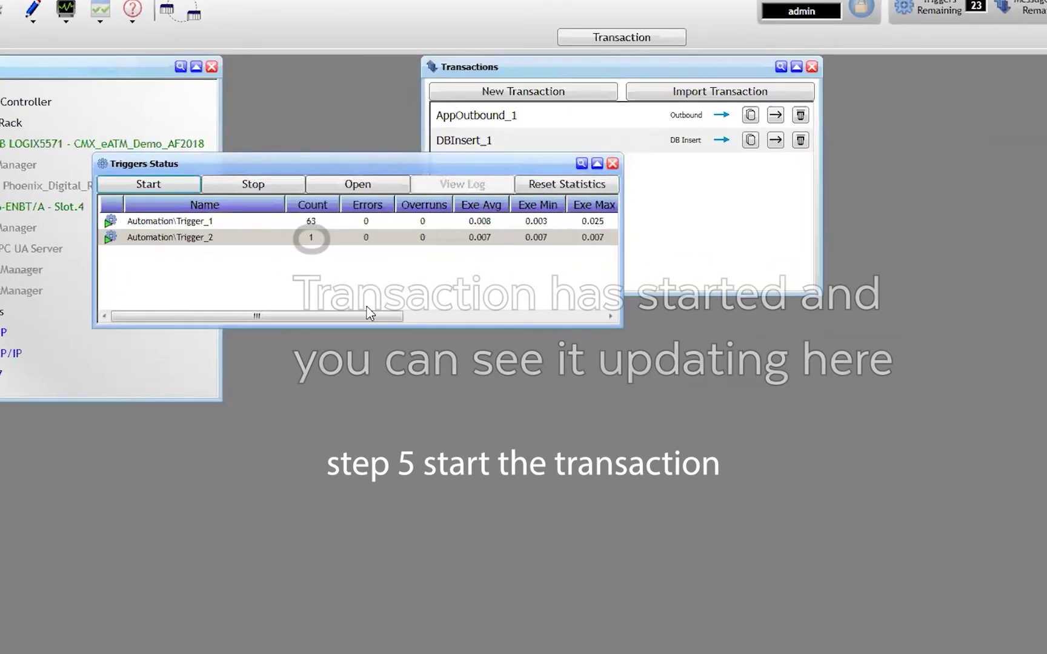
click(612, 165)
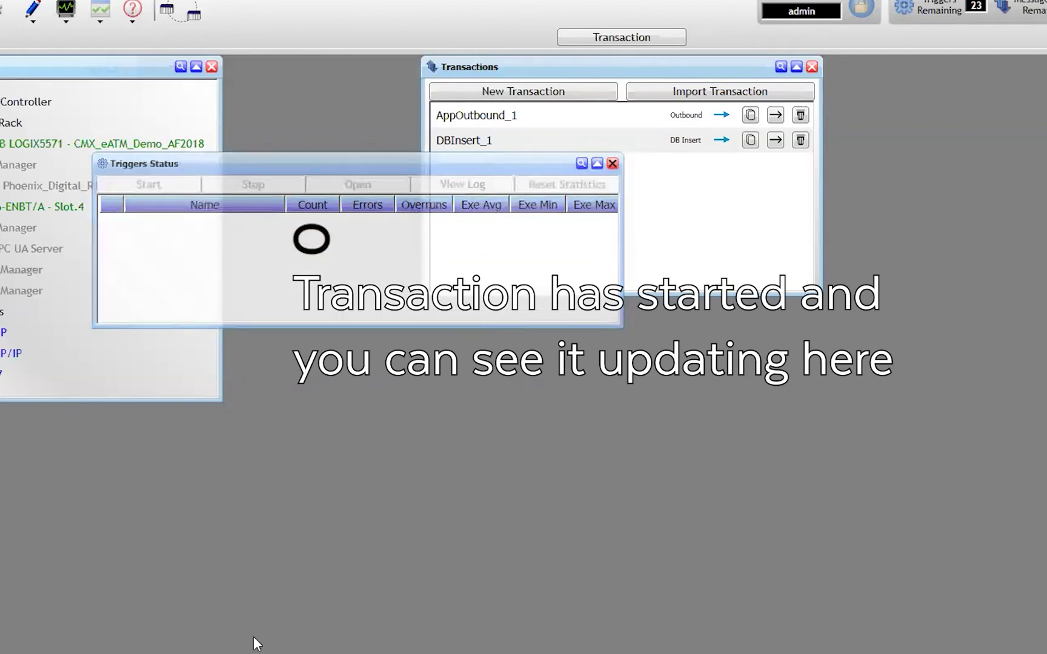